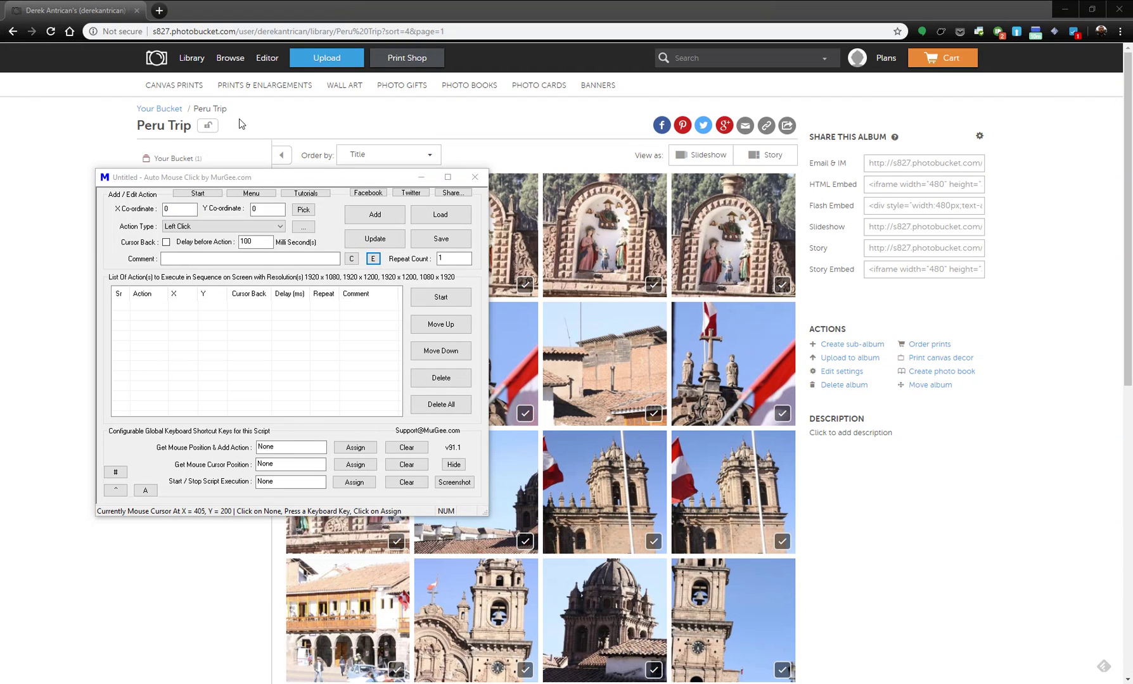
Minimise the empty Auto Mouse Click window to uncover the Photobucket Peru Trip album.
click(249, 179)
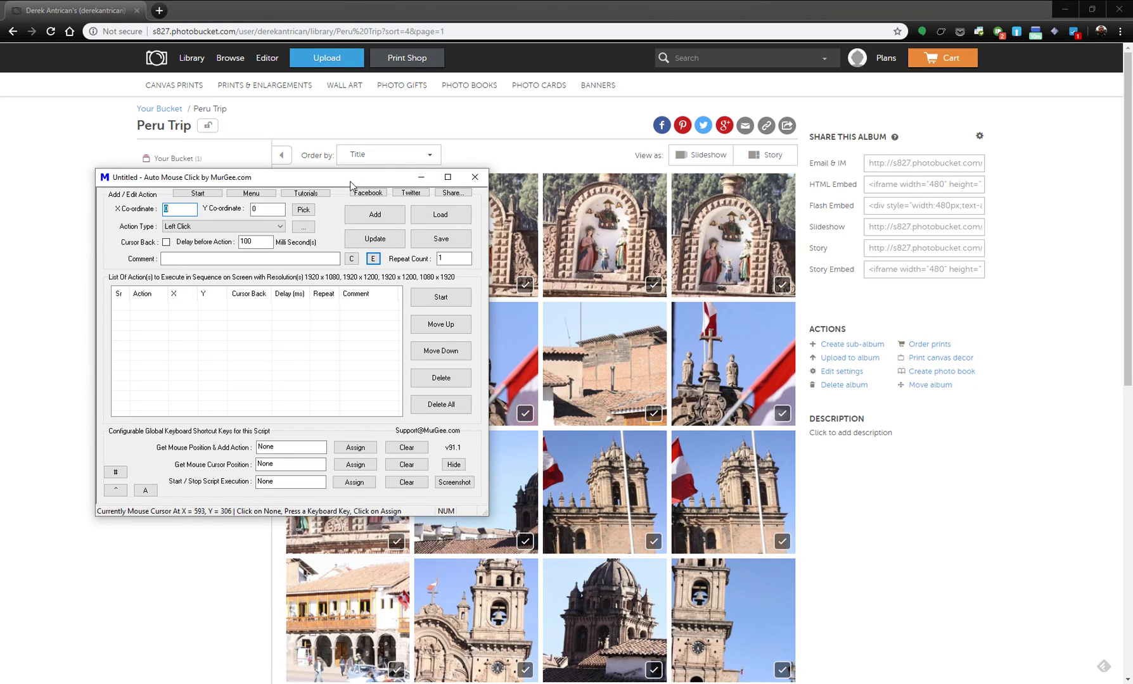
click(371, 149)
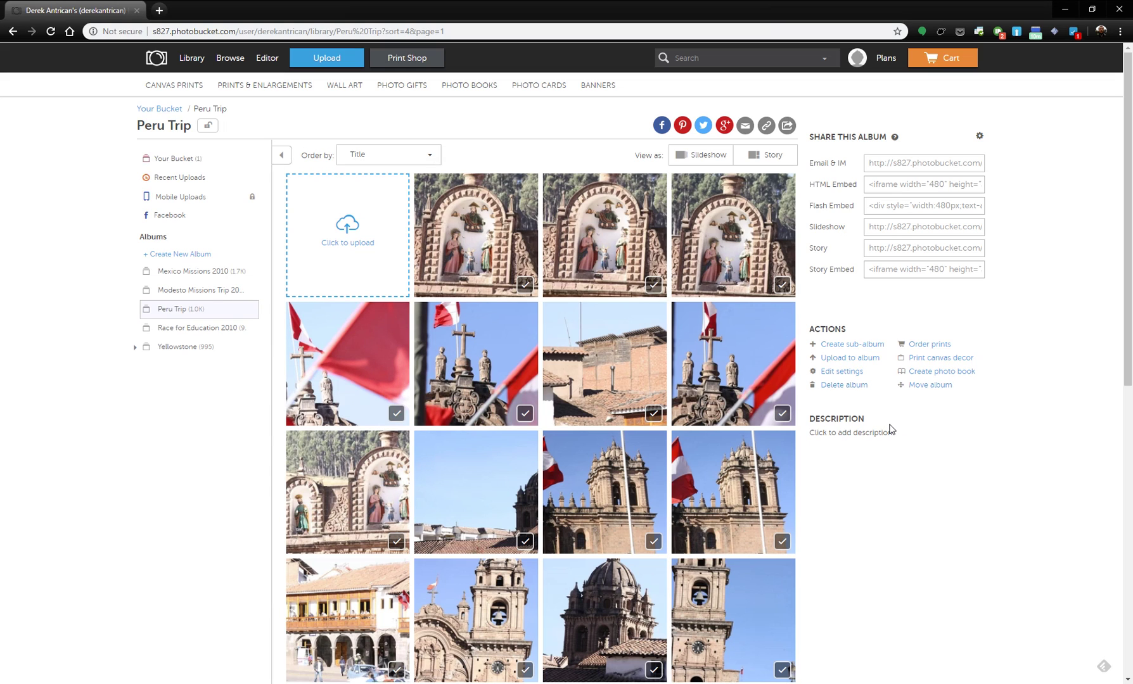
Sort the Peru Trip album by Filename and open the first photo, IMG_6055-1.jpg, in a new tab.
click(404, 154)
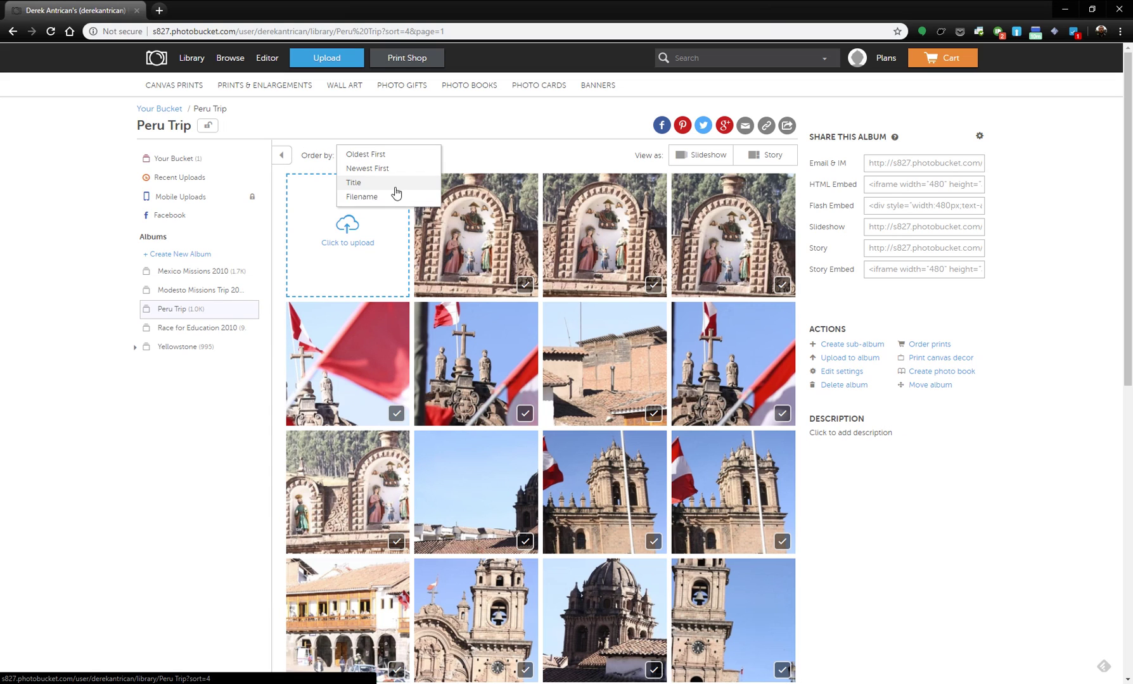
click(362, 197)
scroll(557, 201, down, 2)
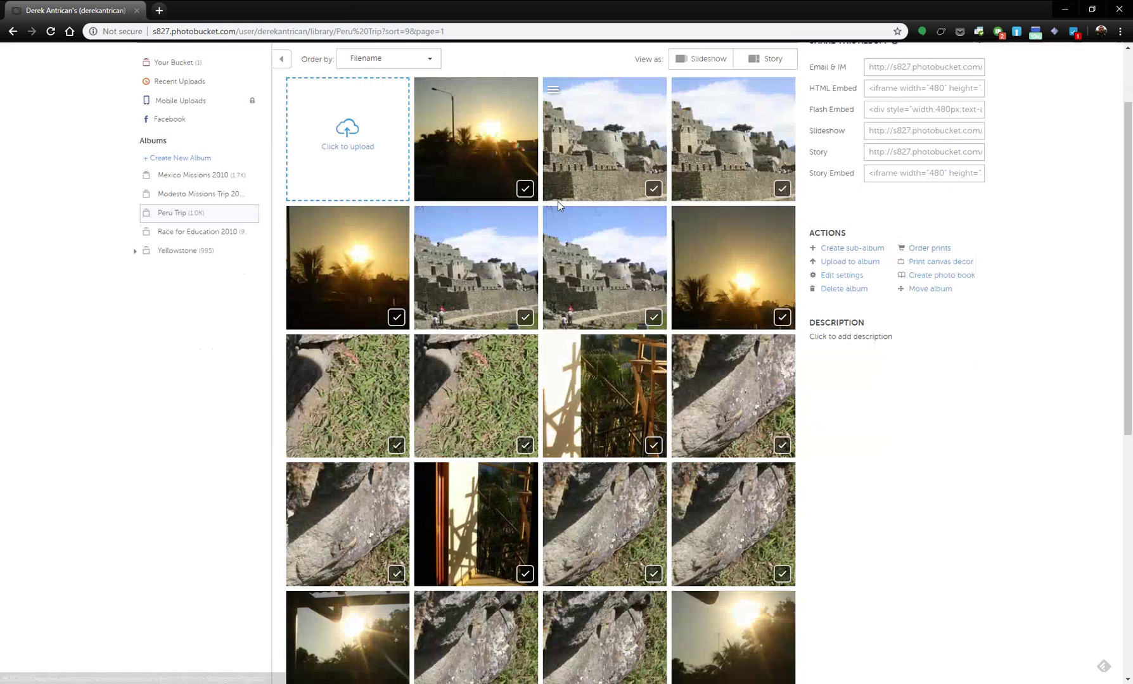
right_click(462, 127)
click(488, 137)
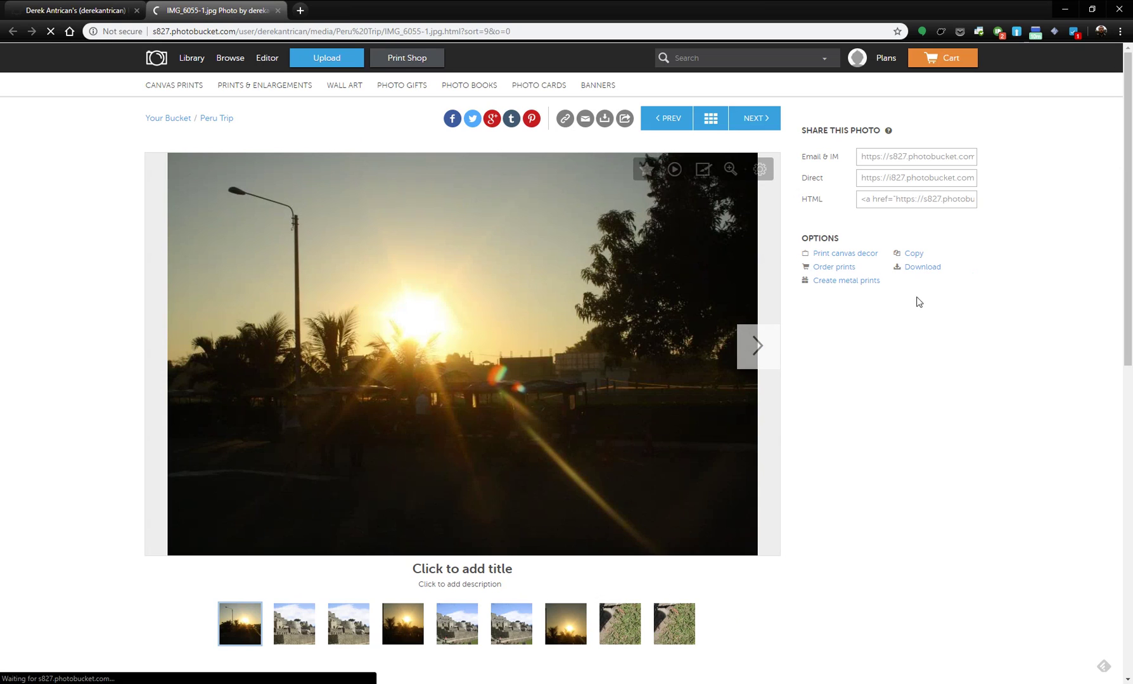
Save IMG_6055-1.JPG into a new Peru Trip folder under Downloads\Photobucket.
click(930, 268)
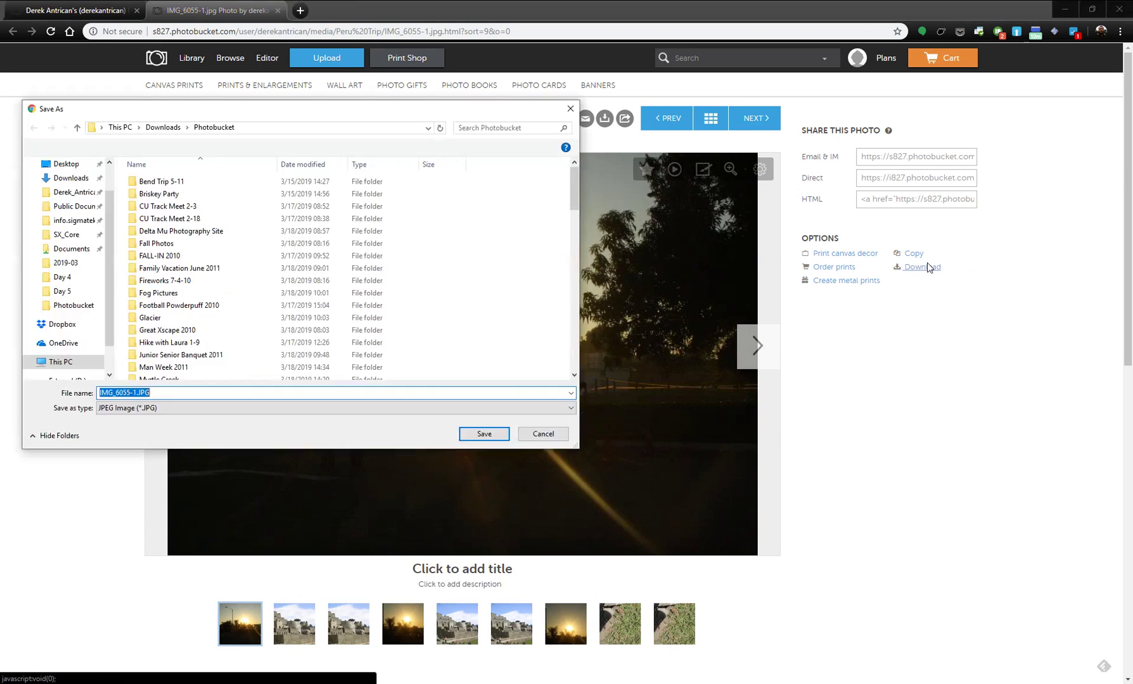
click(112, 148)
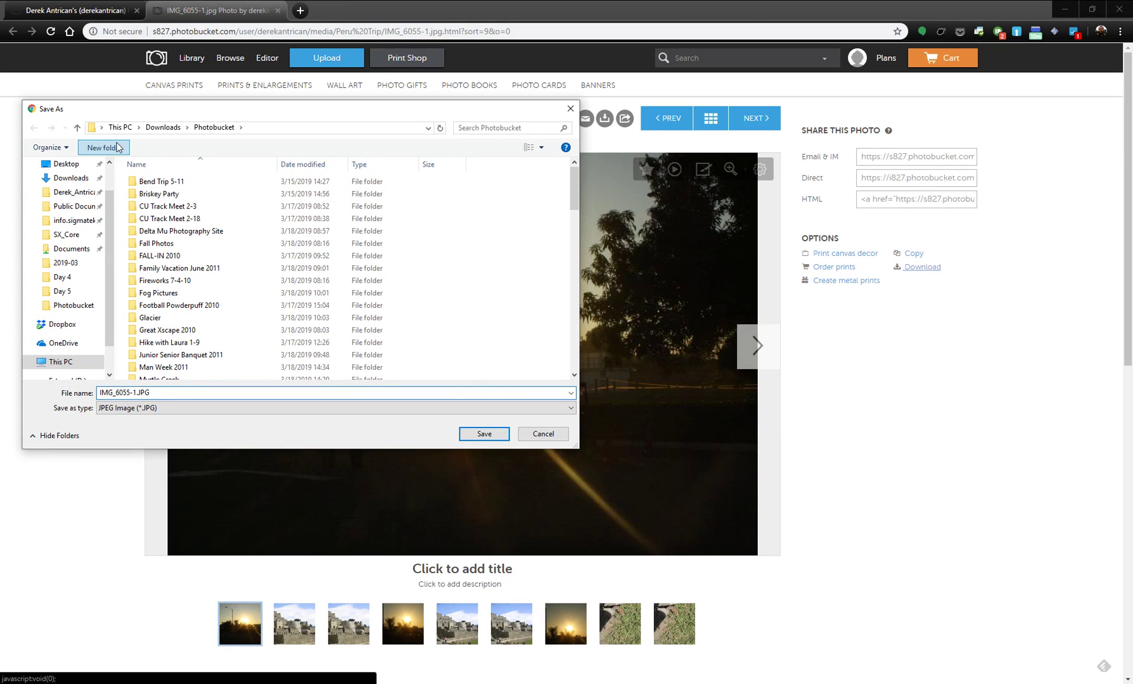
text(Peru Trip)
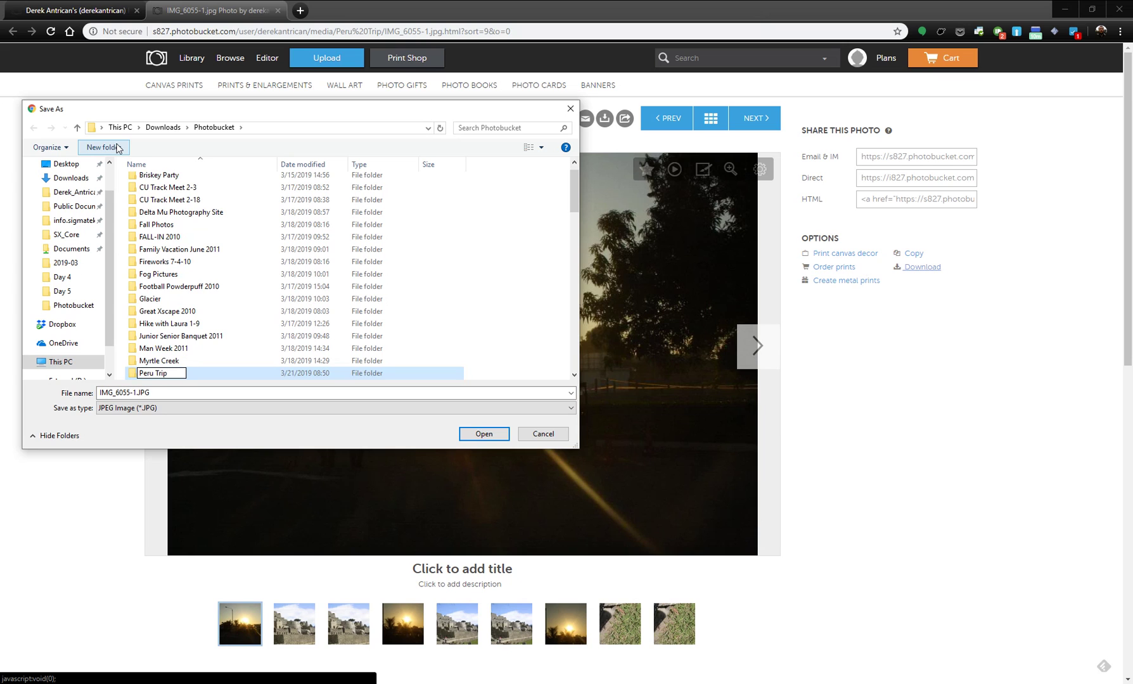
key(Return)
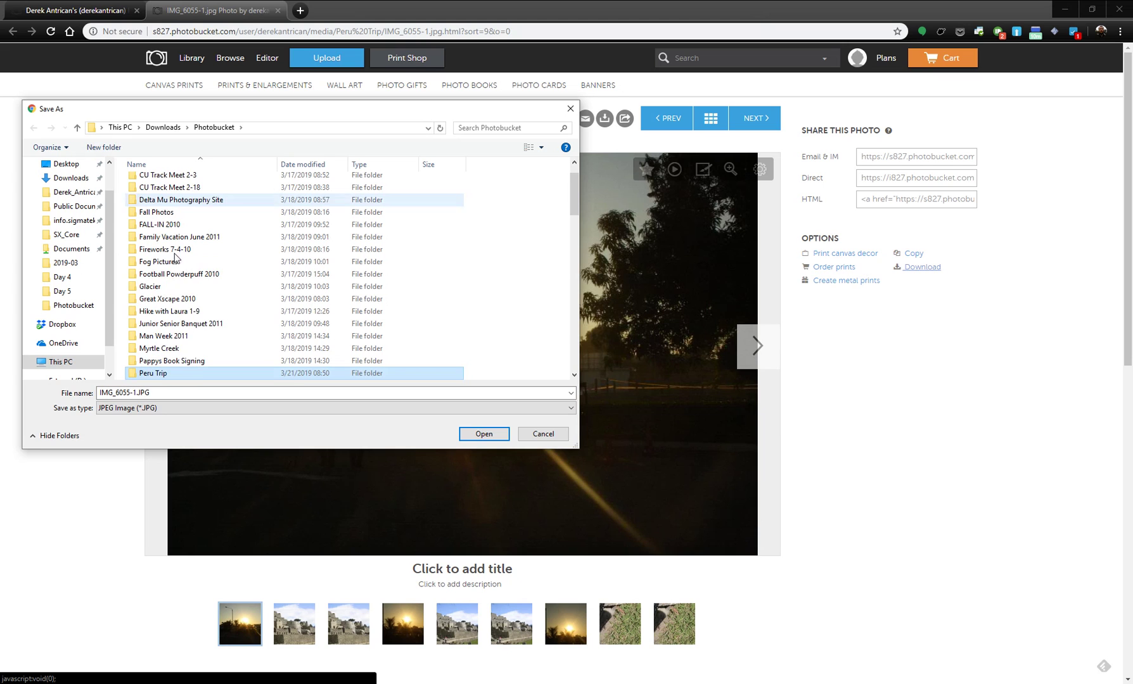
double_click(197, 370)
click(484, 434)
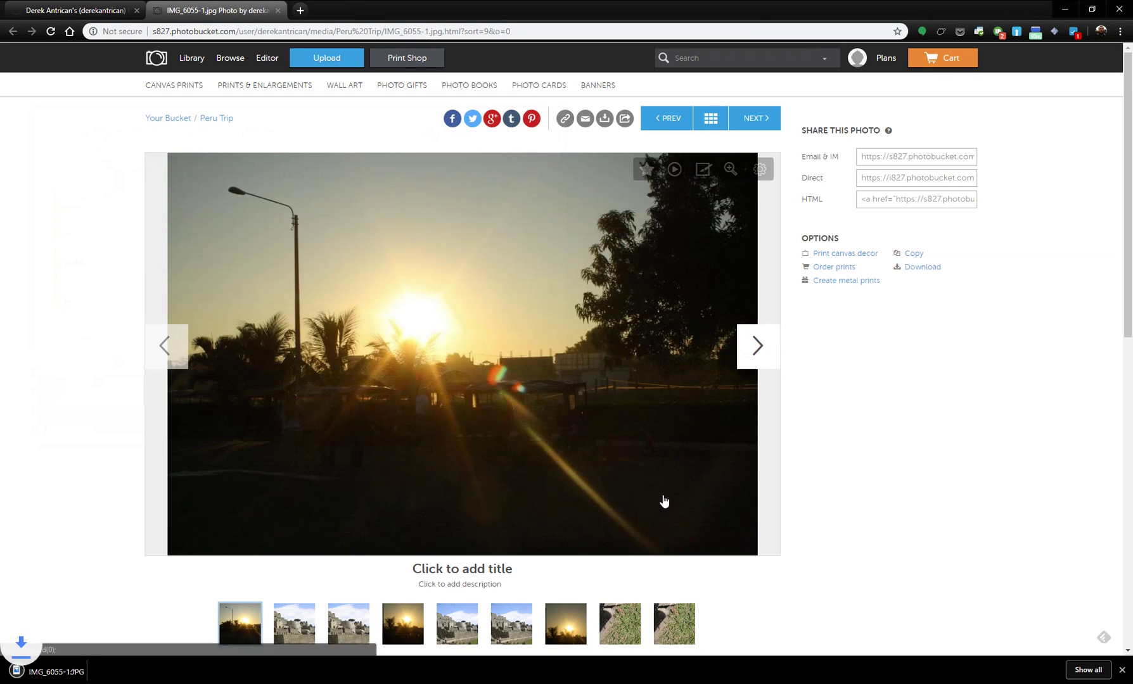
Show the test download in its folder and delete it.
click(121, 670)
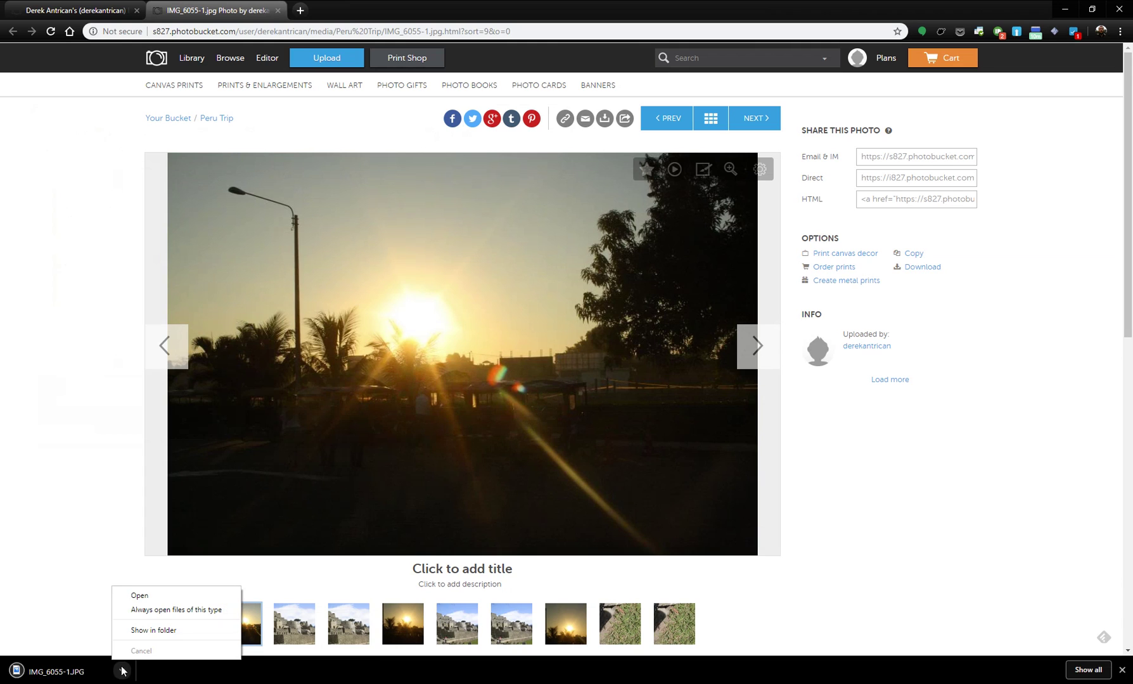
click(152, 630)
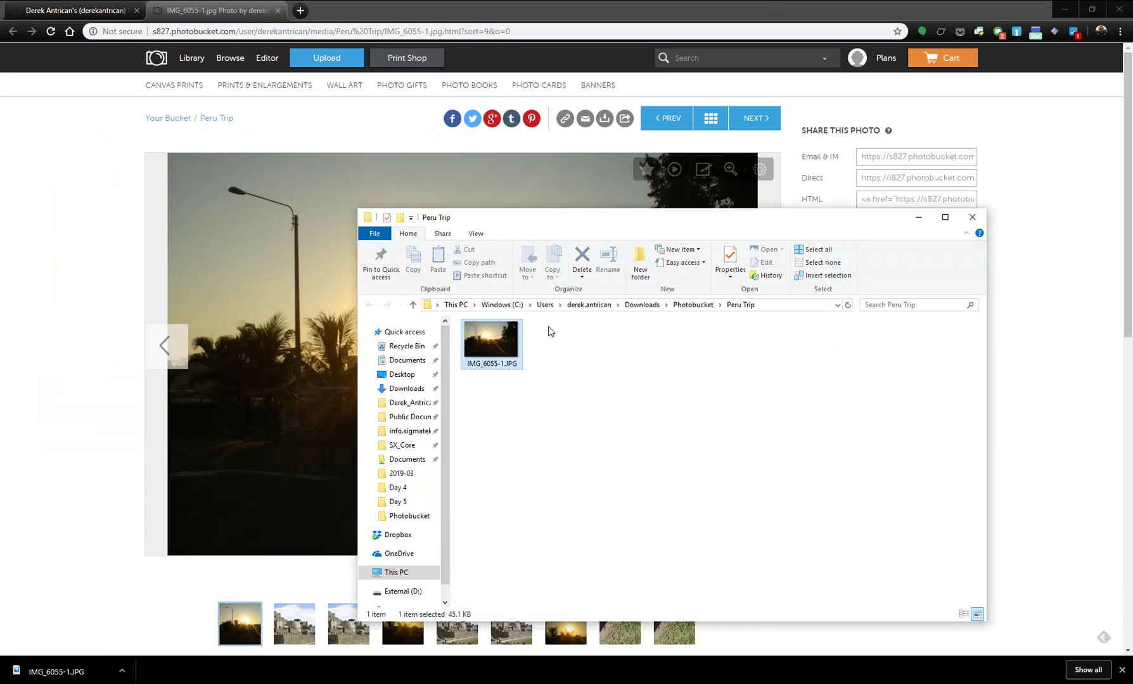
key(Delete)
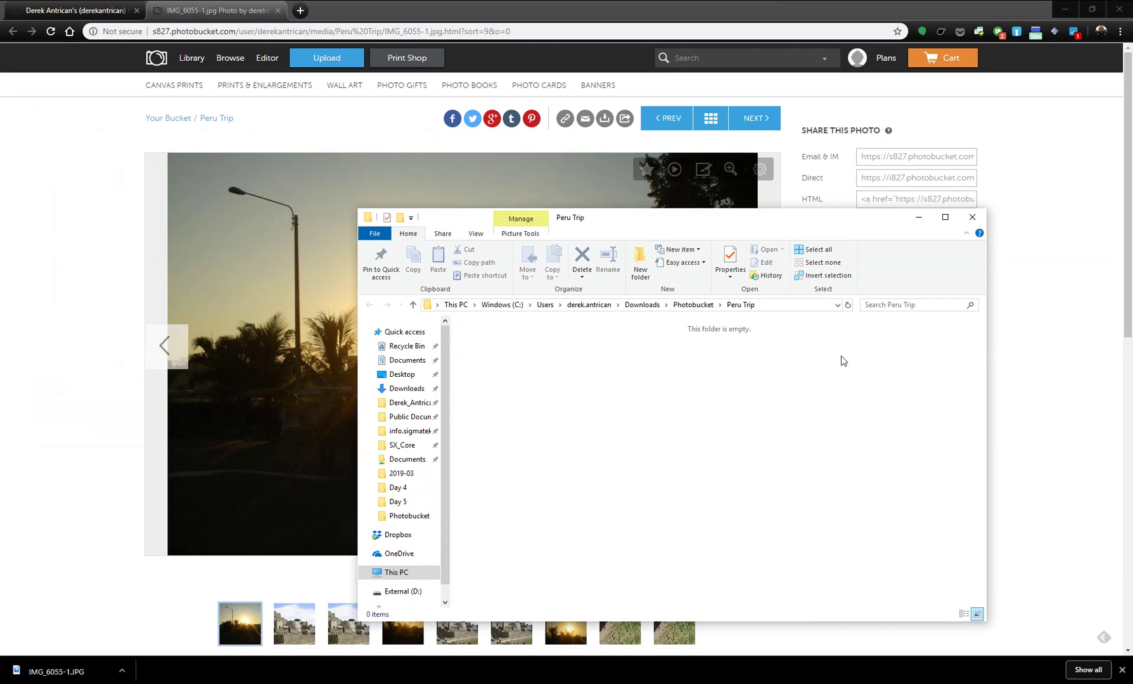
click(1062, 329)
click(922, 267)
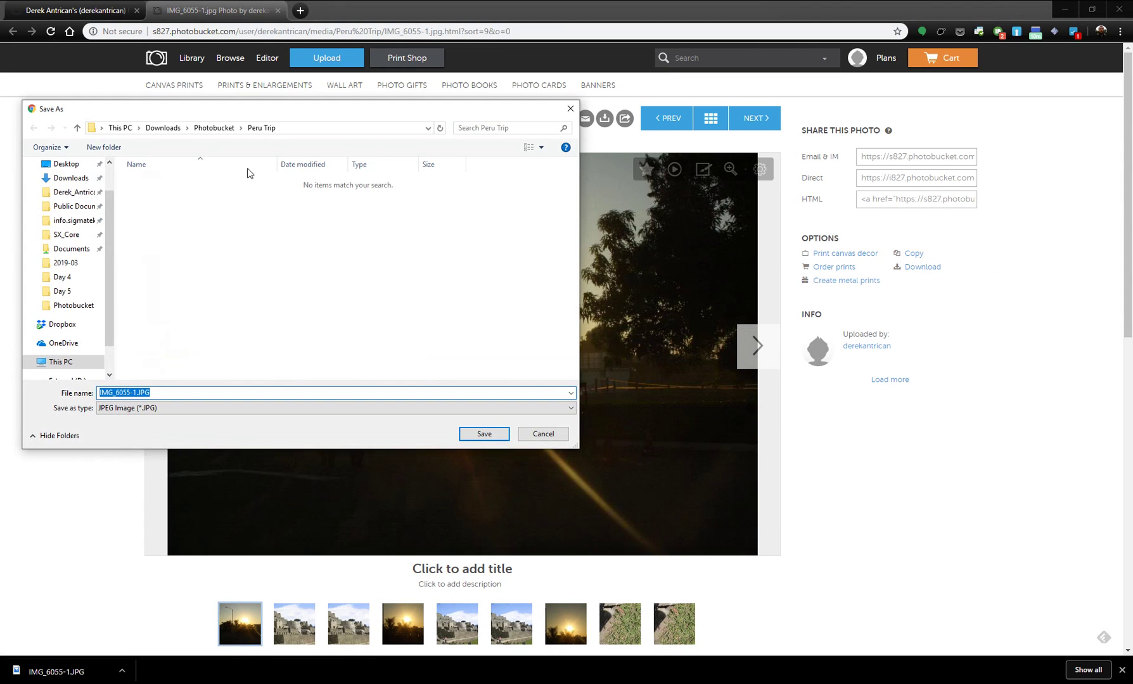
click(542, 440)
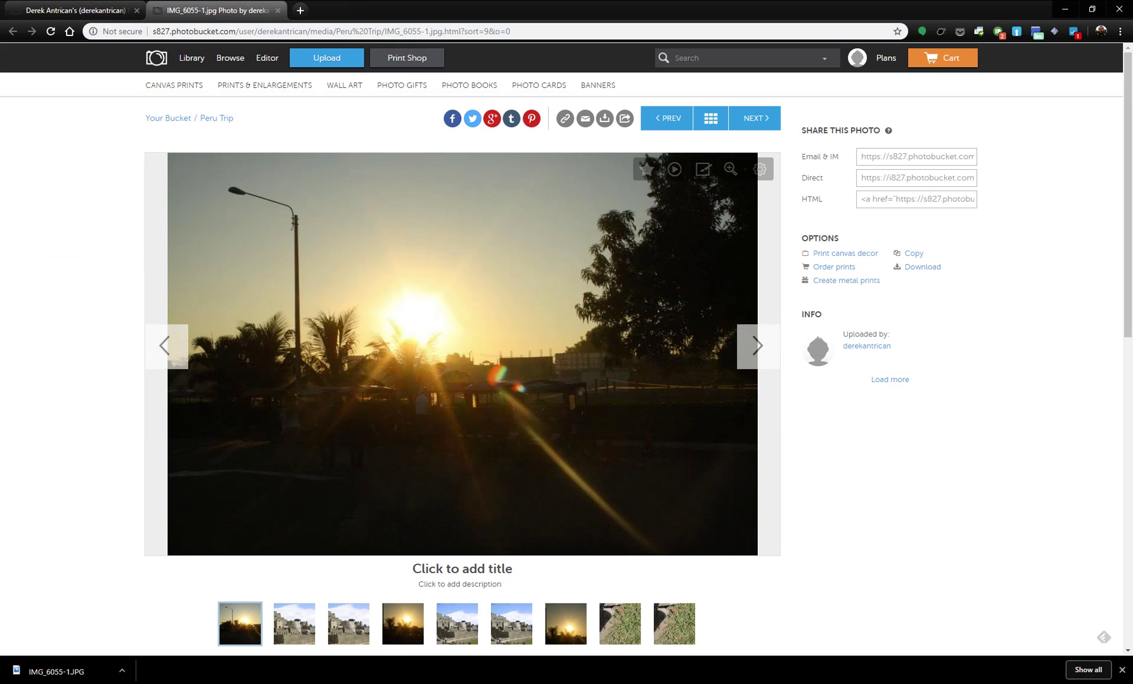
key(alt+Tab)
click(296, 212)
Record left clicks on the photo's Download link and the Save button.
click(918, 271)
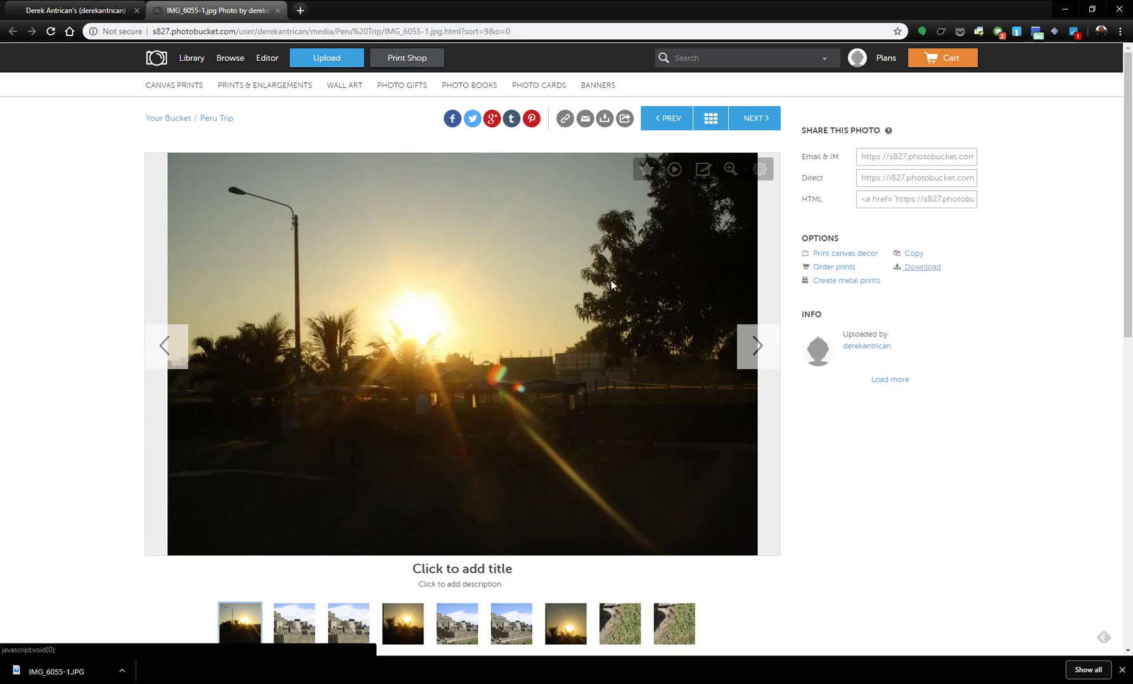
key(alt+Tab)
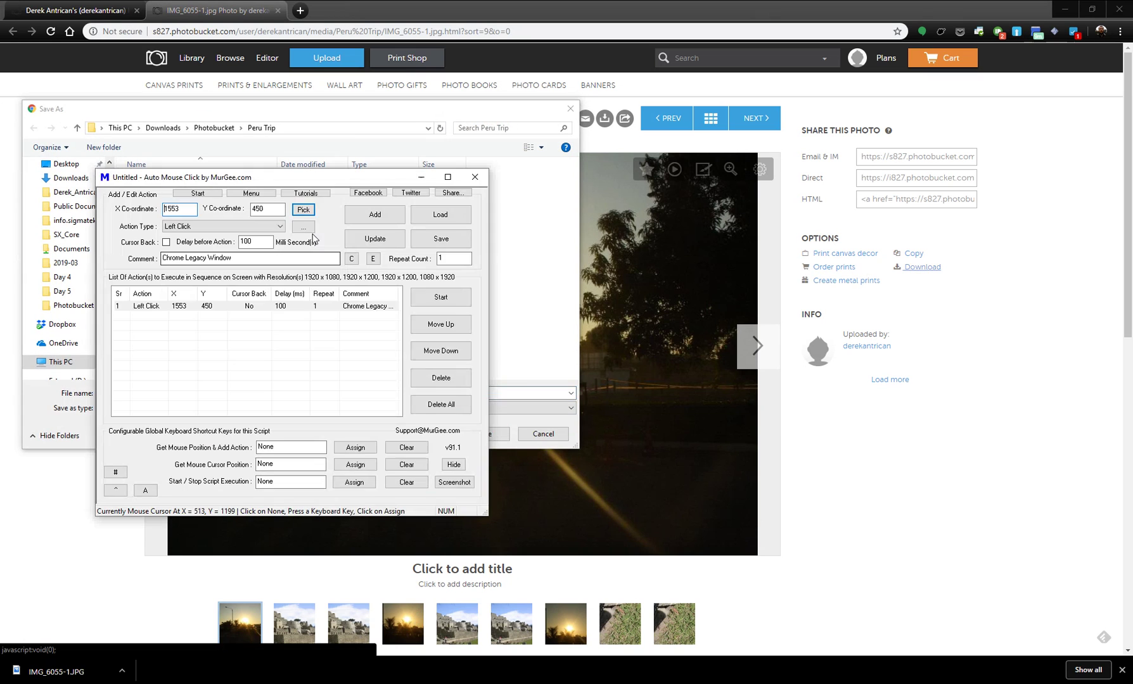
click(296, 212)
click(491, 431)
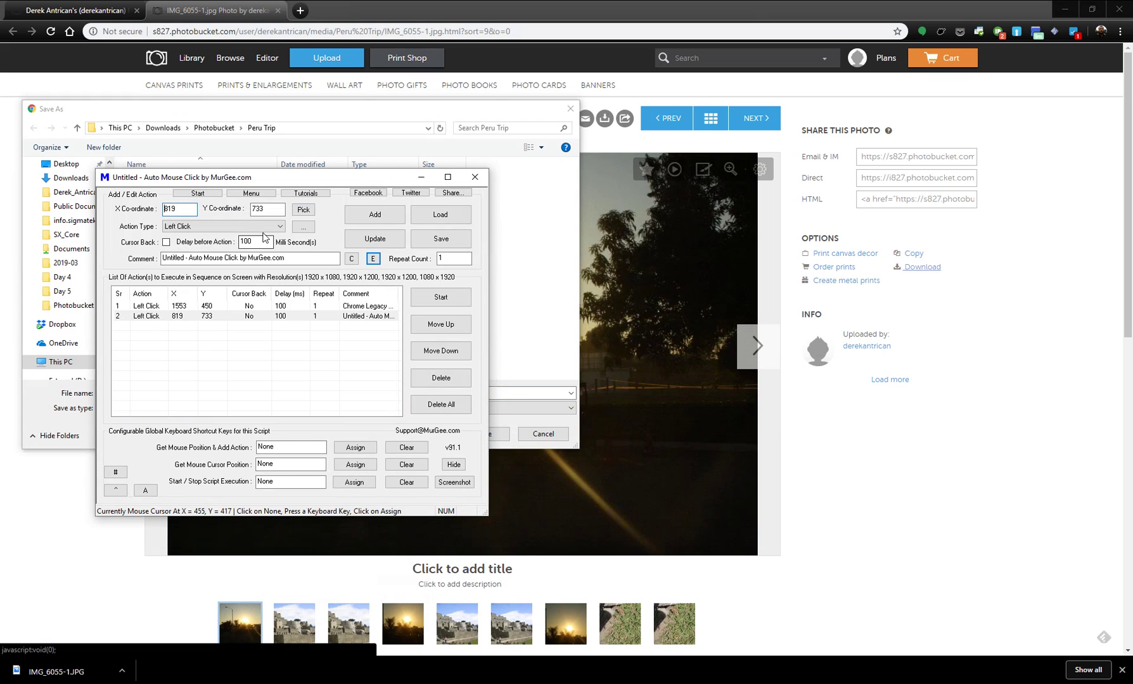
Add a Right Arrow keystroke as the script's third action.
click(260, 228)
scroll(216, 403, down, 3)
scroll(216, 402, down, 3)
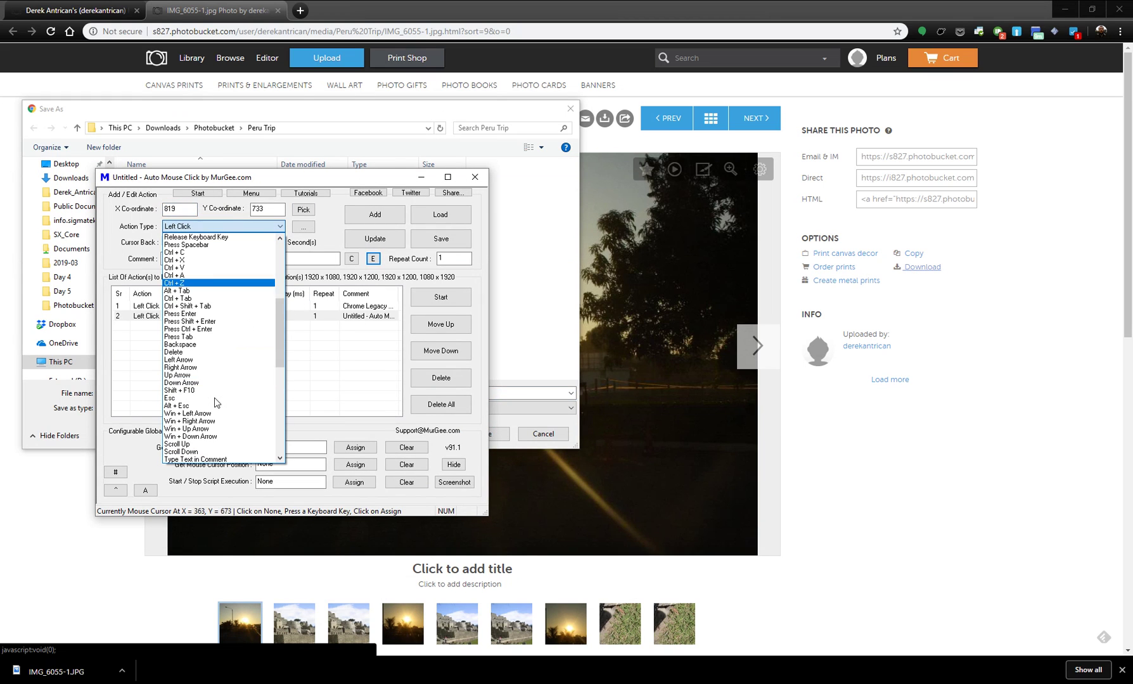
click(218, 374)
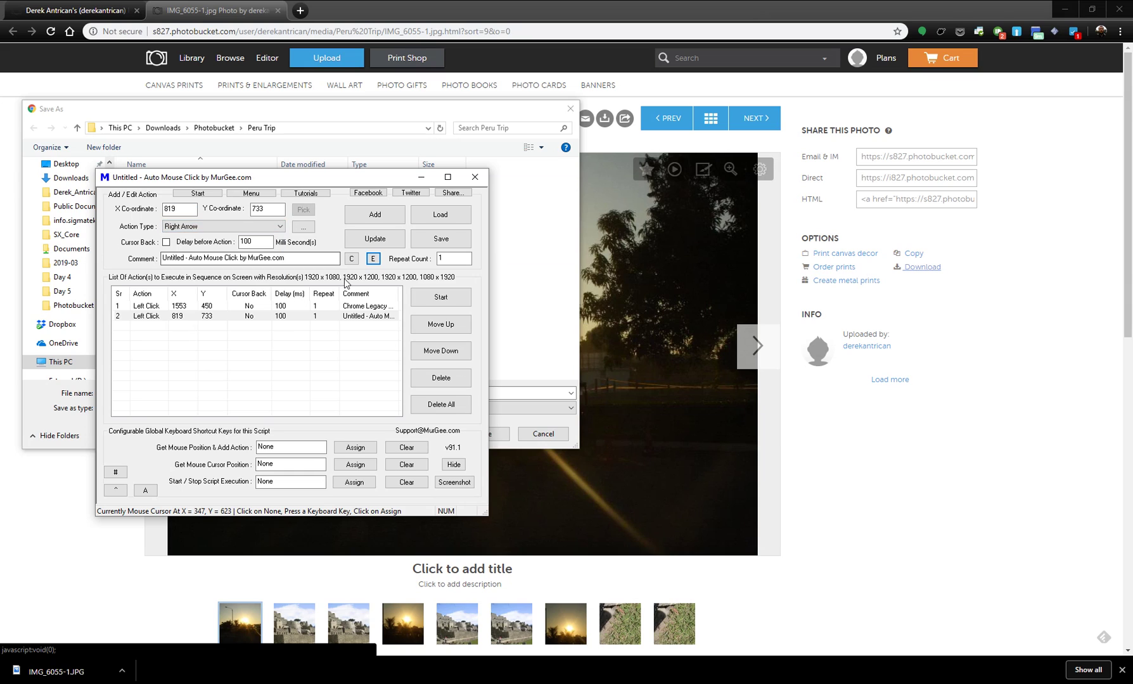
click(375, 215)
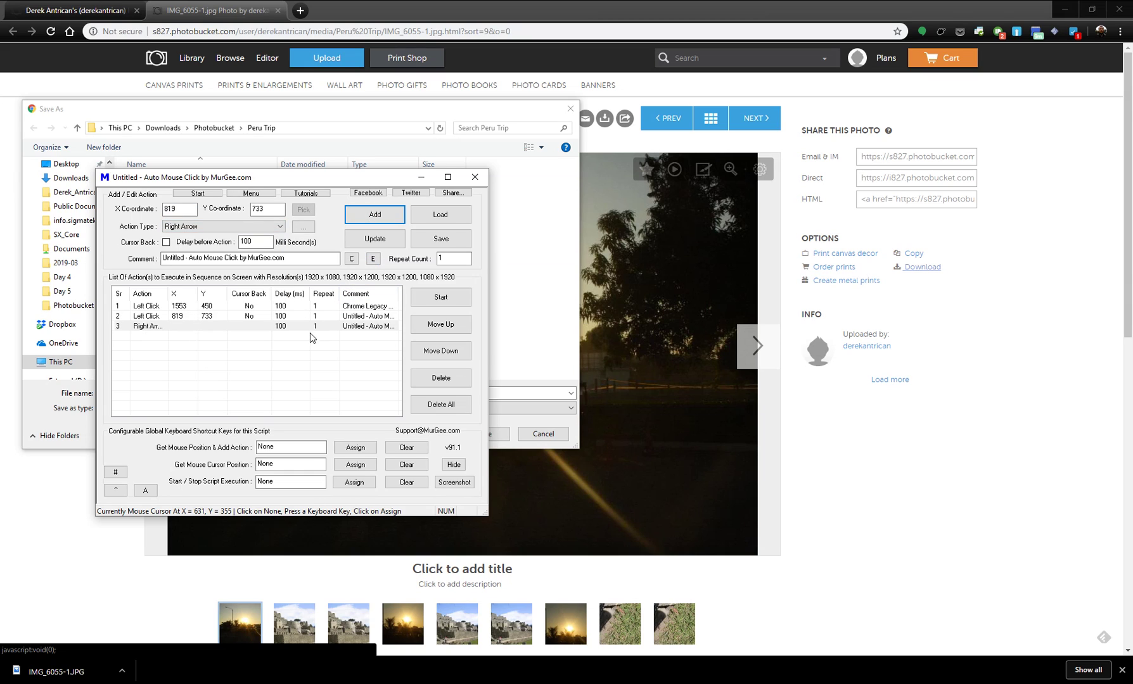
Set the three actions' delays to 500, 2500 and 500 ms.
click(300, 308)
double_click(257, 241)
text(5)
click(375, 239)
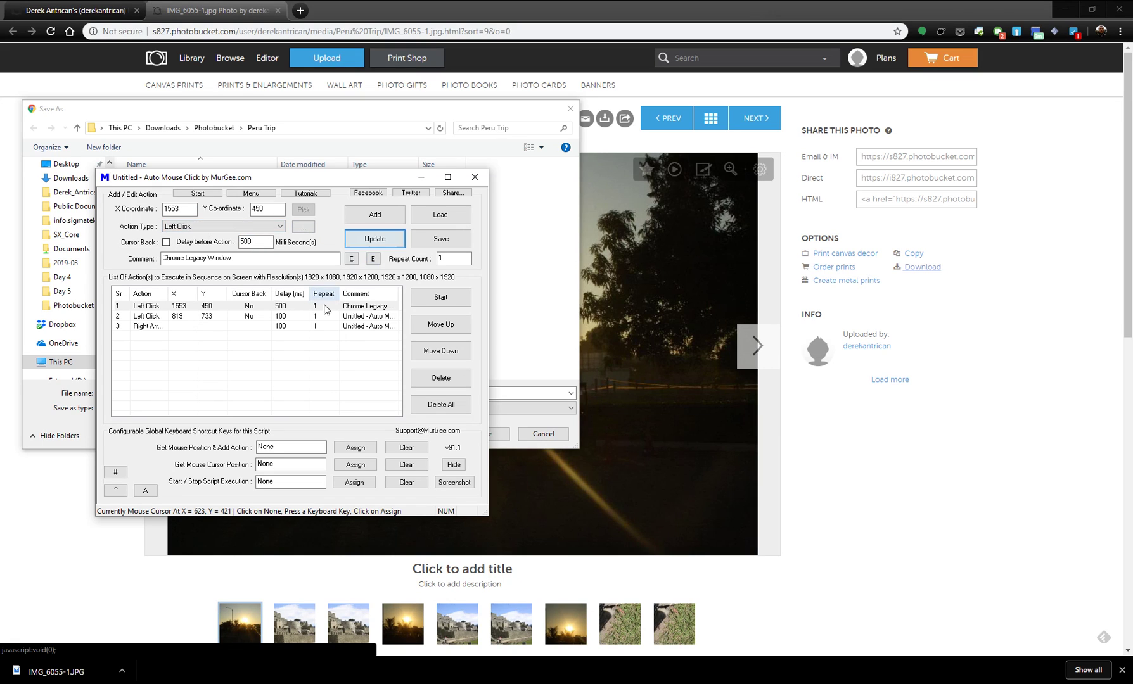
double_click(267, 239)
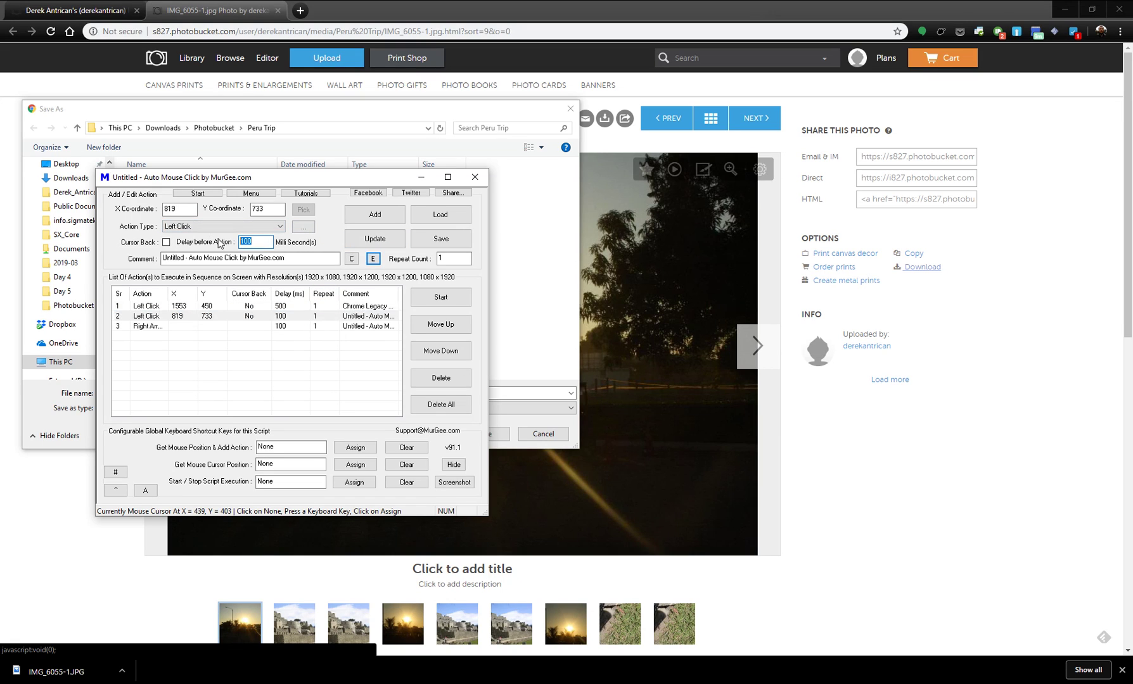
text(25)
click(375, 239)
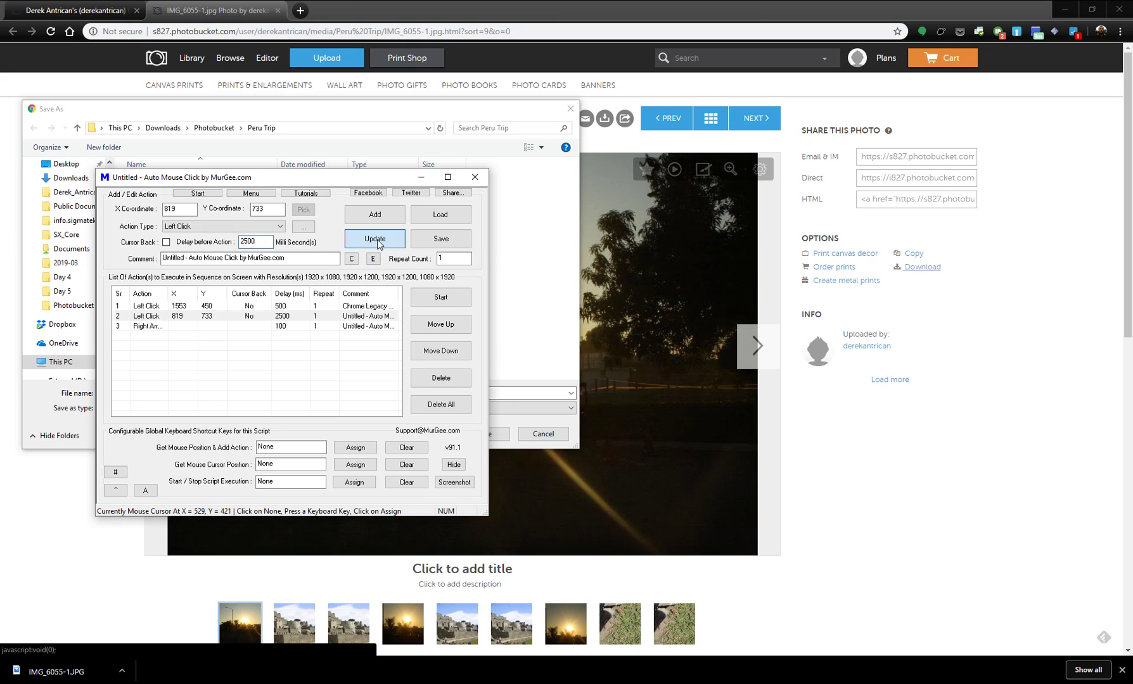
click(301, 326)
double_click(259, 244)
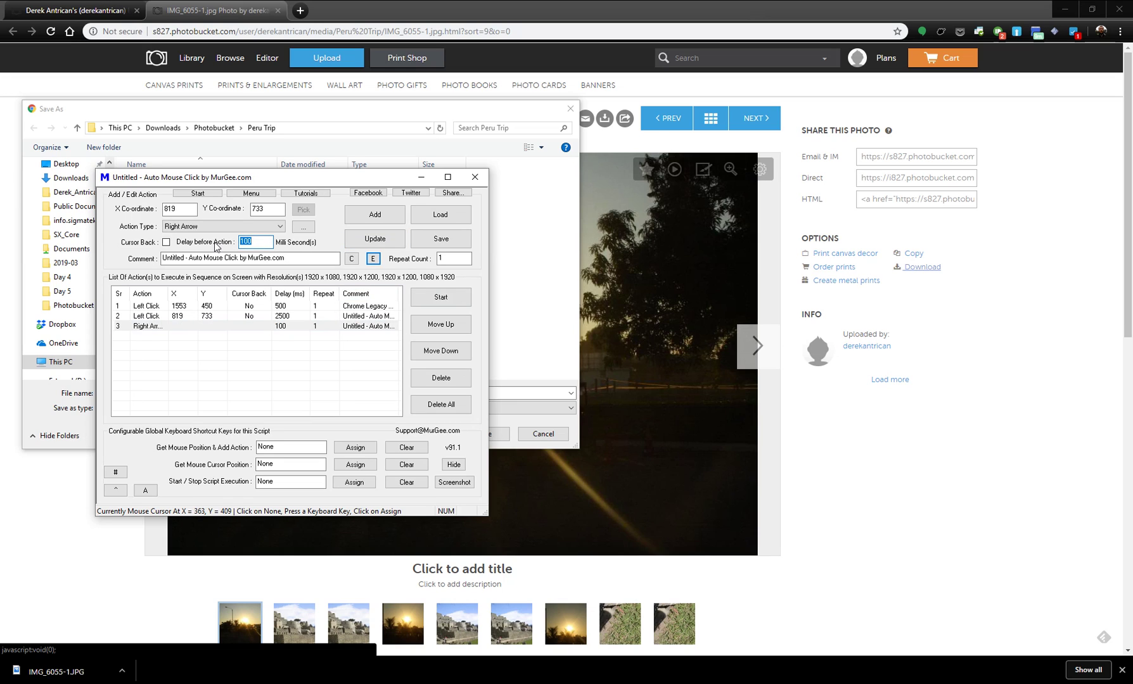
text(50)
click(350, 233)
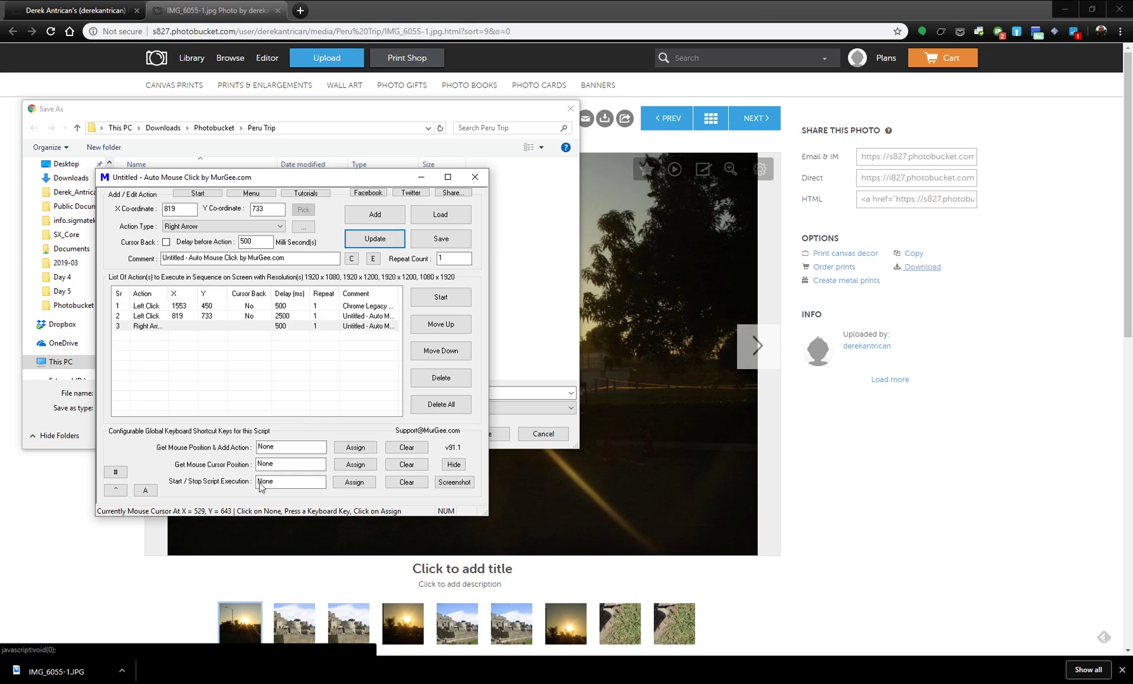
Assign a Ctrl+Shift start/stop hotkey, cancel Save As and return to the album grid.
key(Tab)
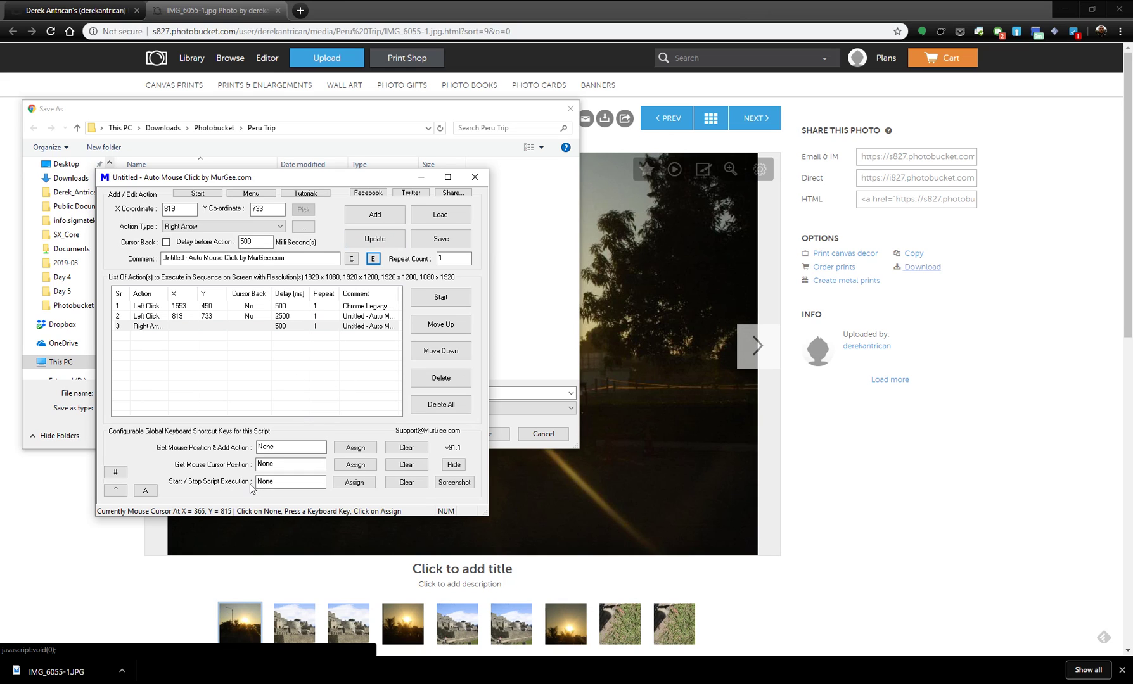
key(ctrl+shift)
click(336, 484)
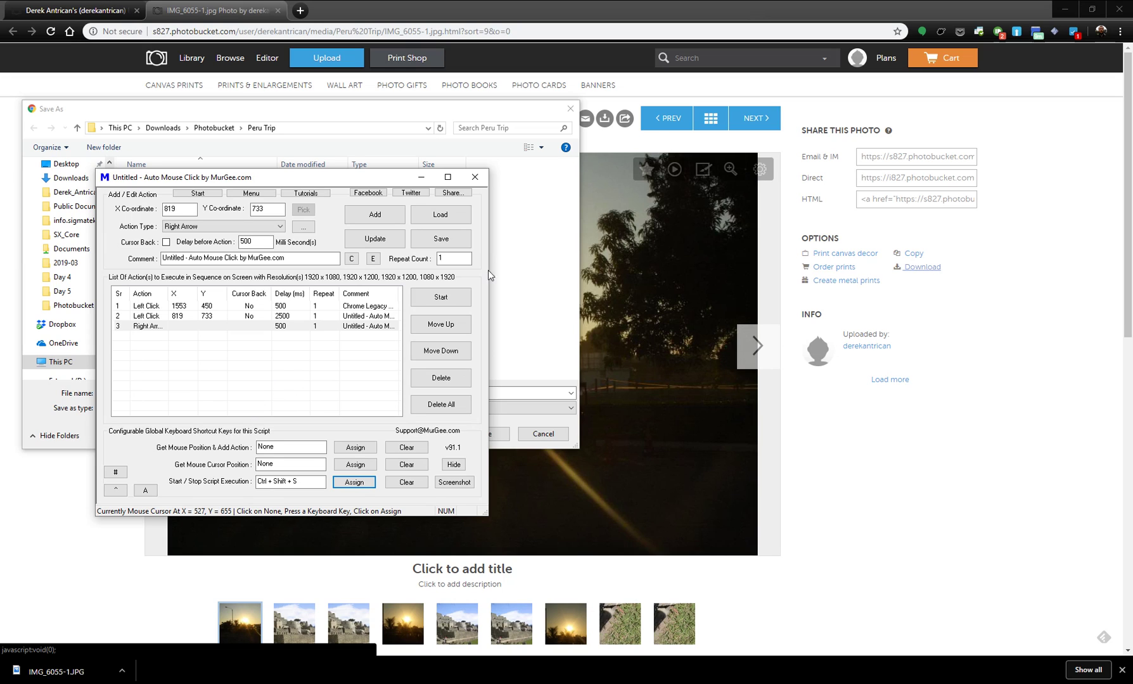
click(541, 434)
click(12, 31)
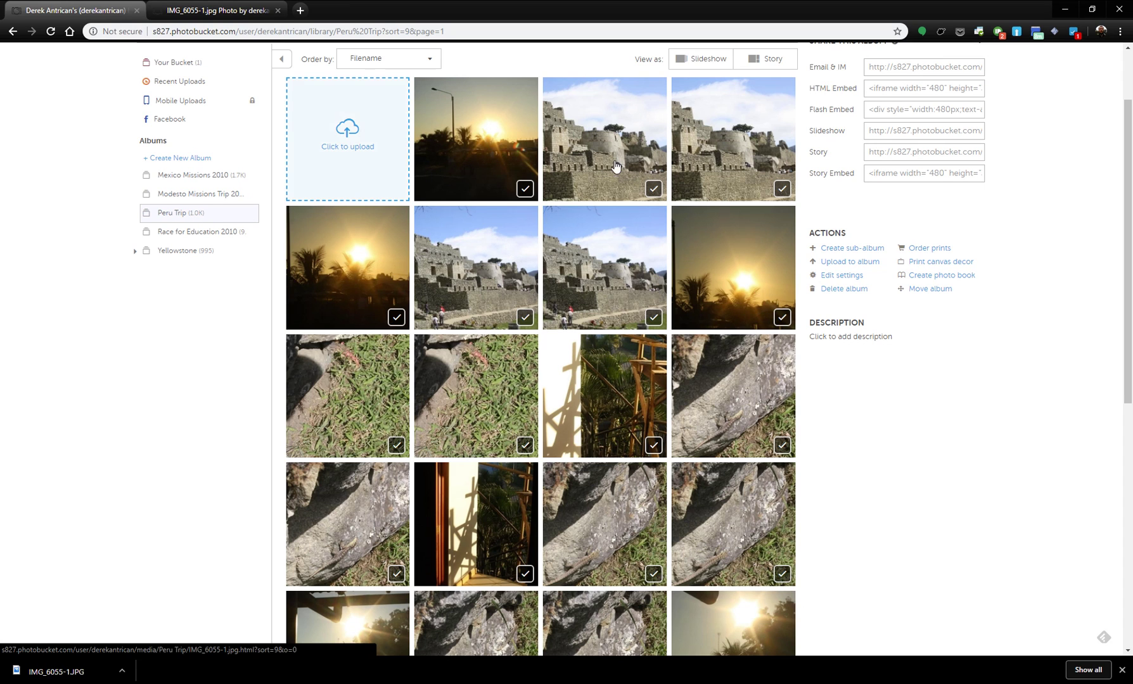
Reopen the IMG_6055-1.jpg photo page and set the script's repeat count to 1080.
scroll(740, 454, down, 5)
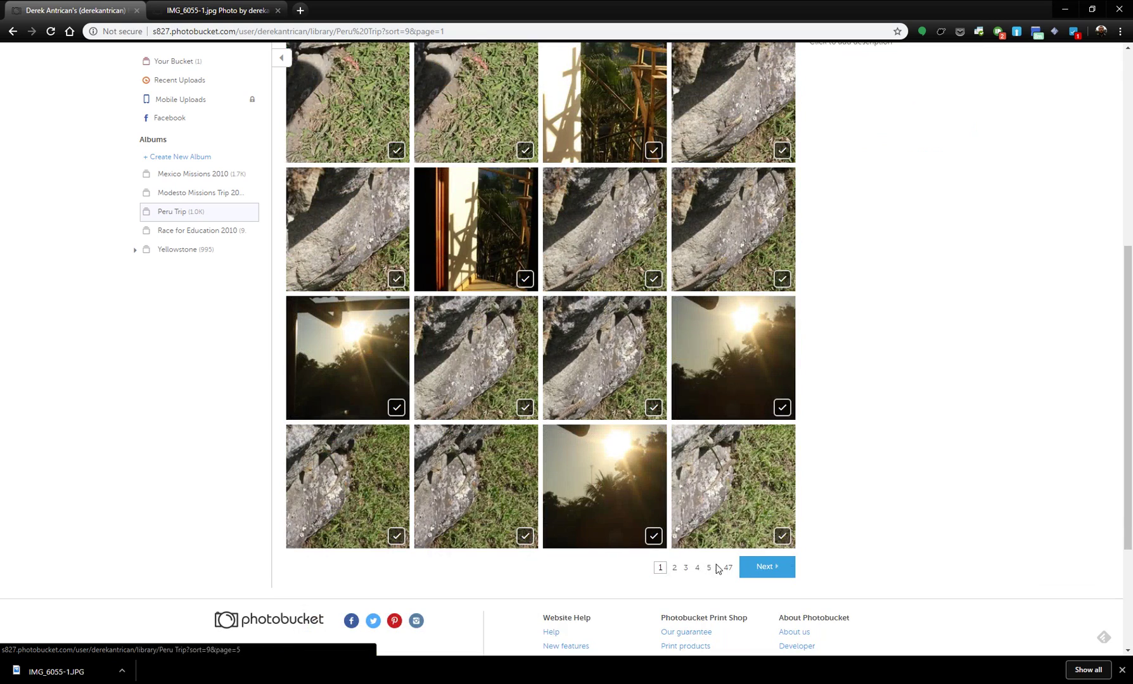
scroll(628, 487, up, 4)
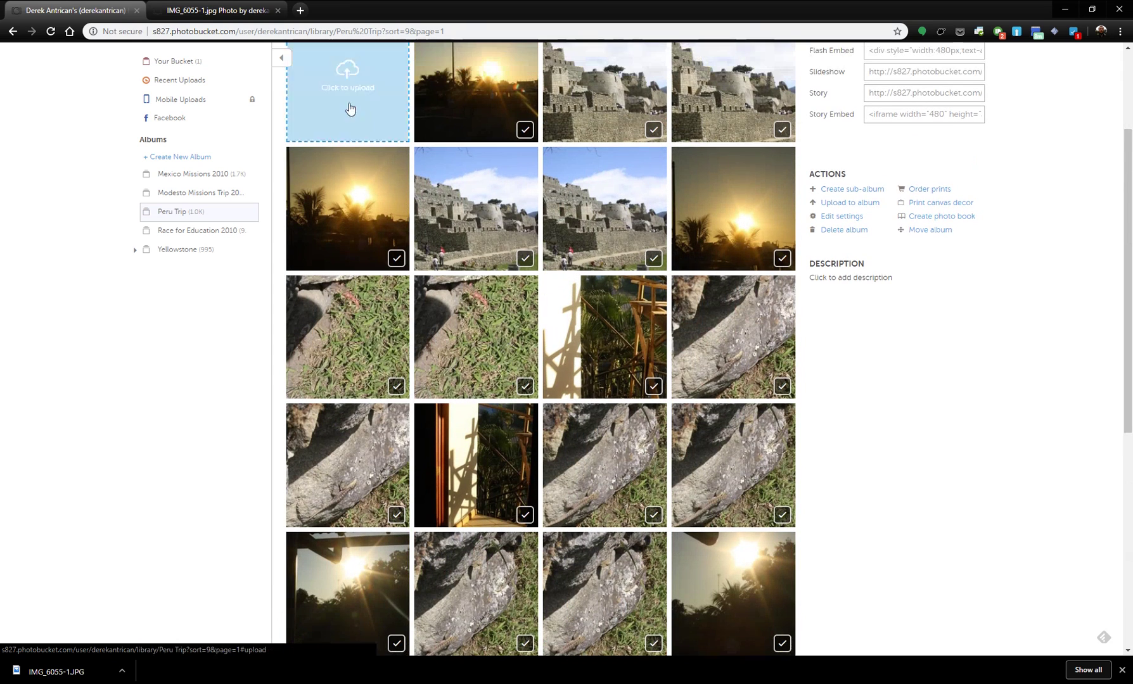
scroll(553, 359, up, 2)
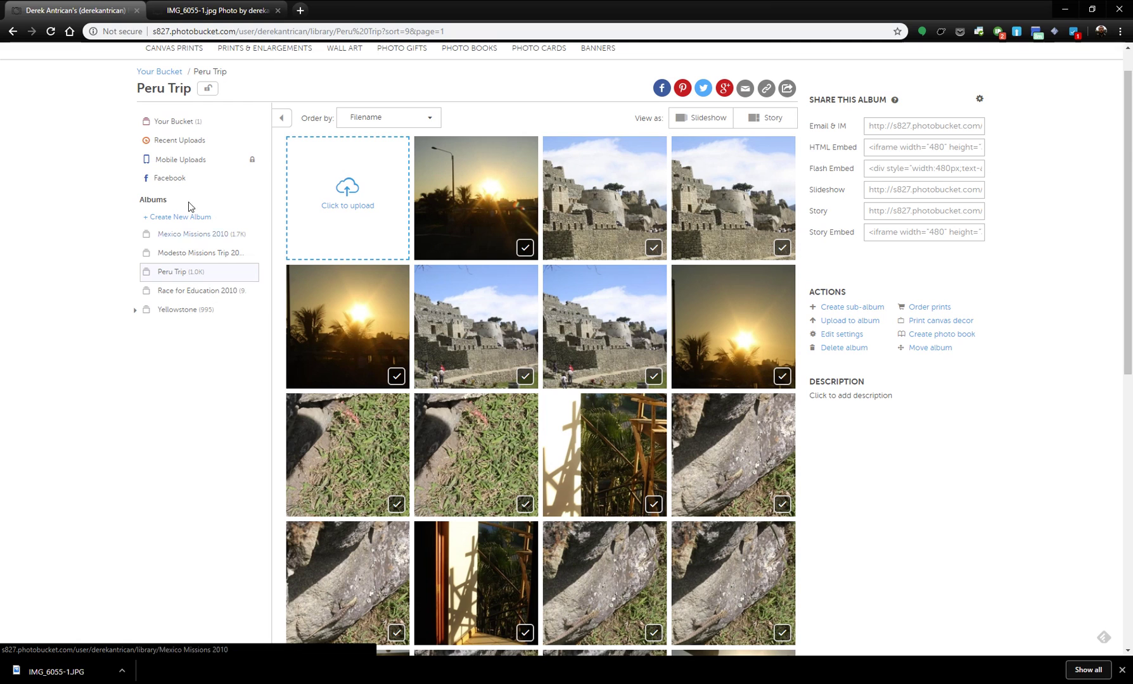
click(199, 19)
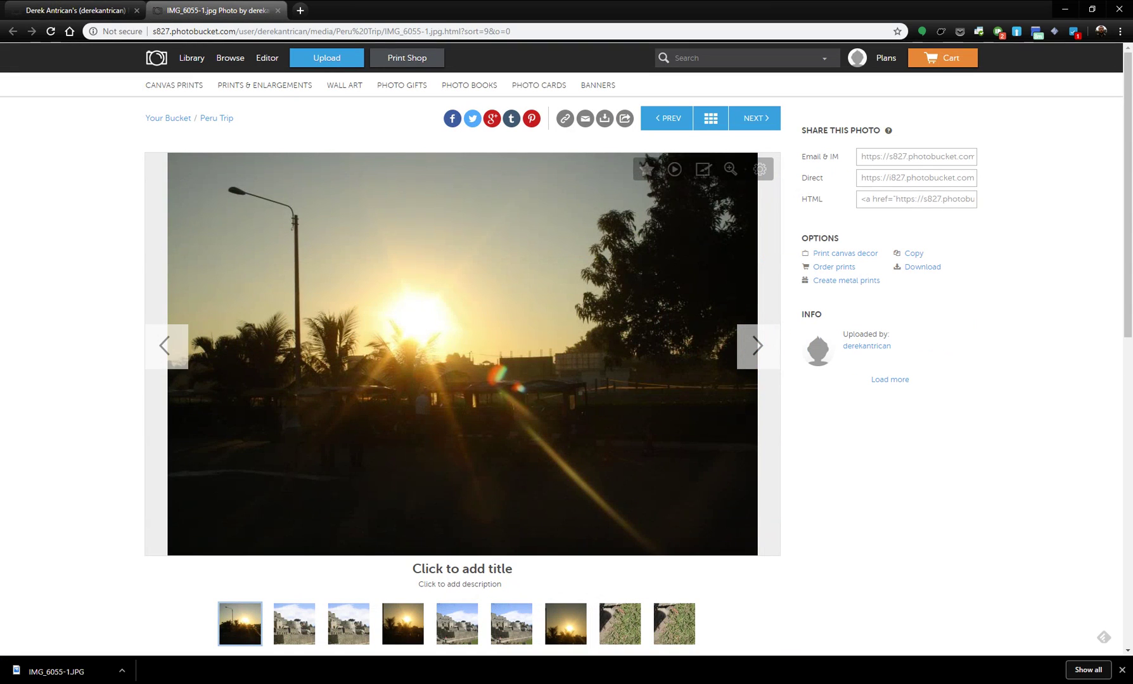
key(alt+Tab)
click(461, 258)
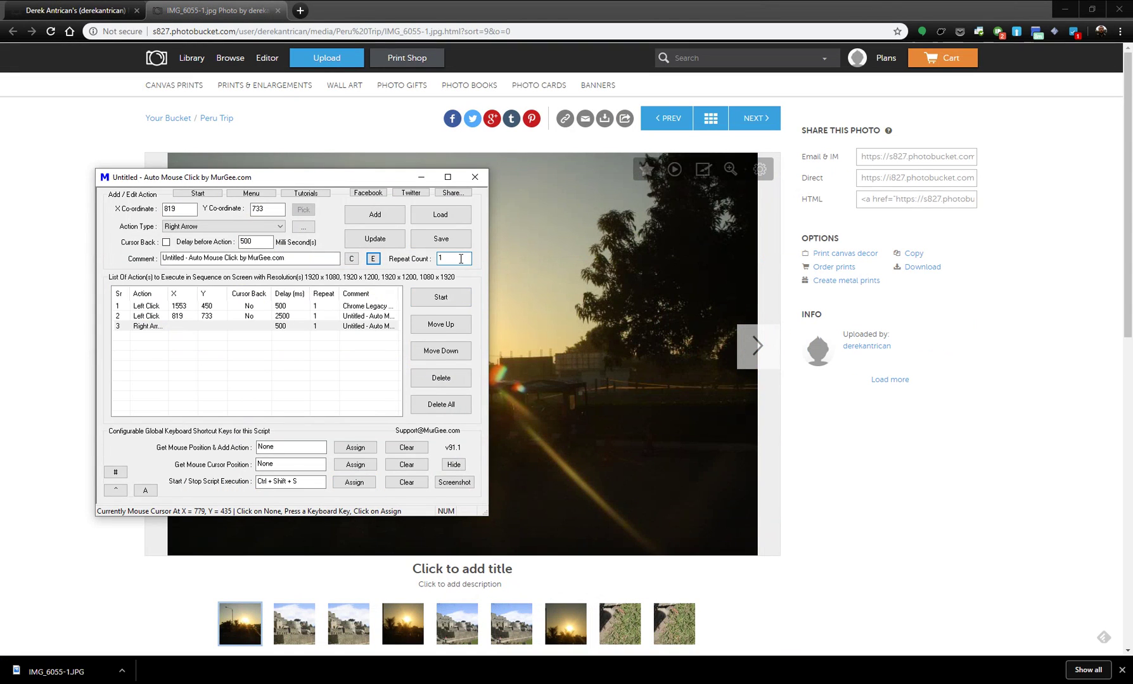
text(080)
Start the script, saving IMG_6055-1, IMG_6055-2 and IMG_6055 into Peru Trip.
click(441, 298)
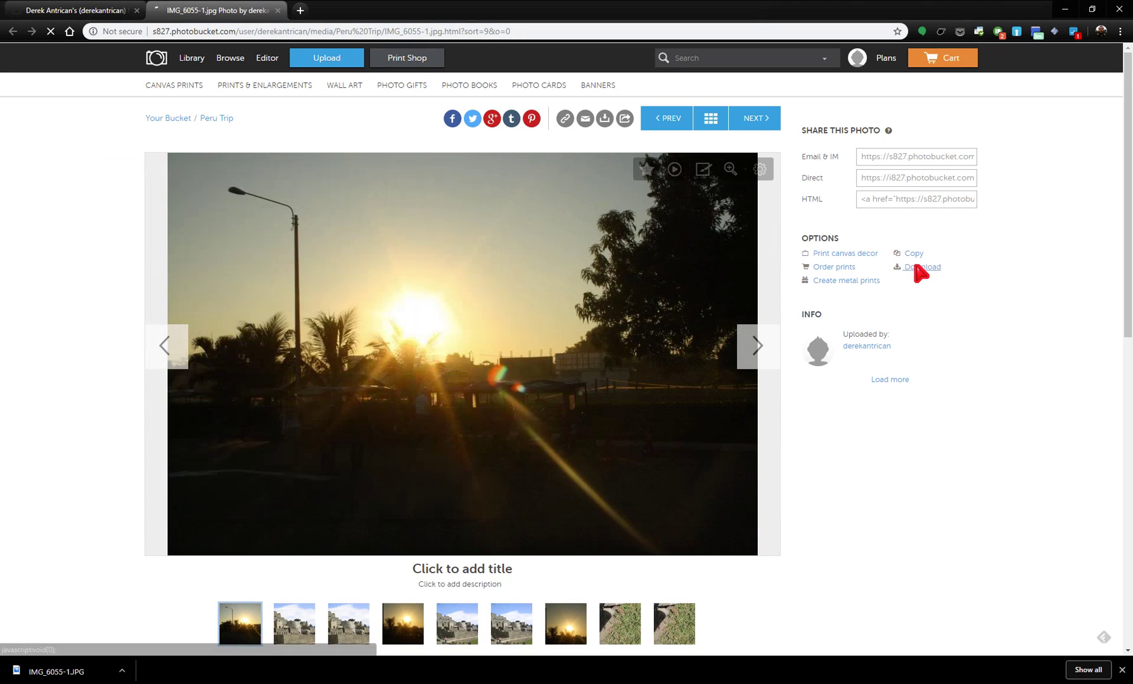
click(916, 267)
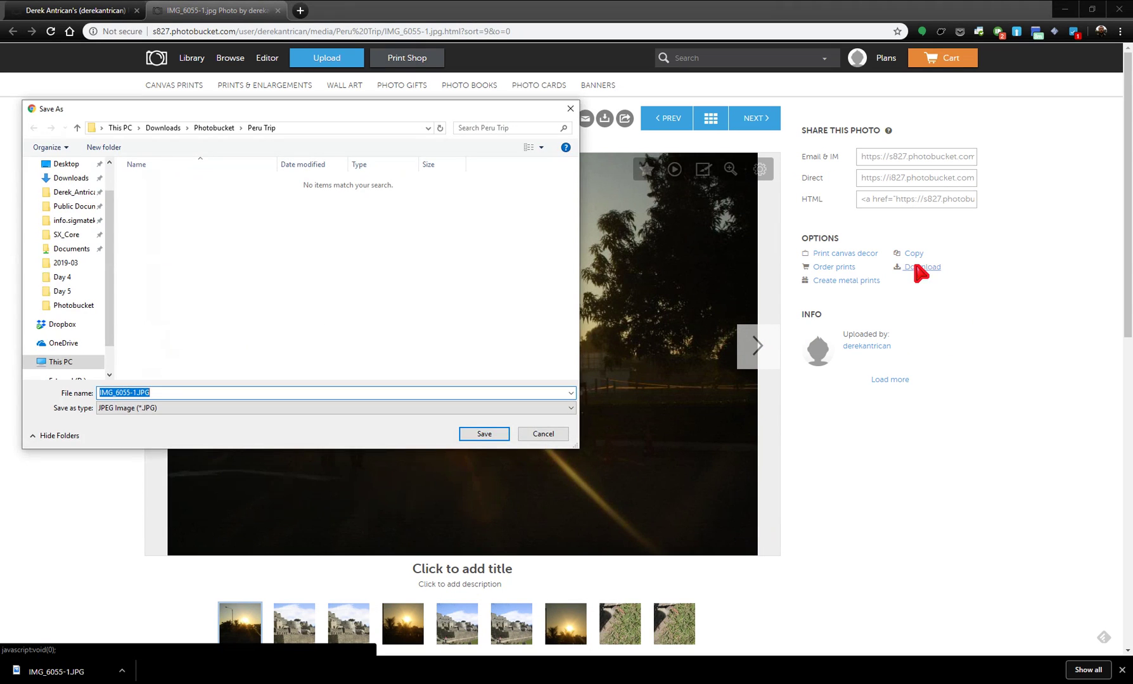
click(484, 433)
key(Right)
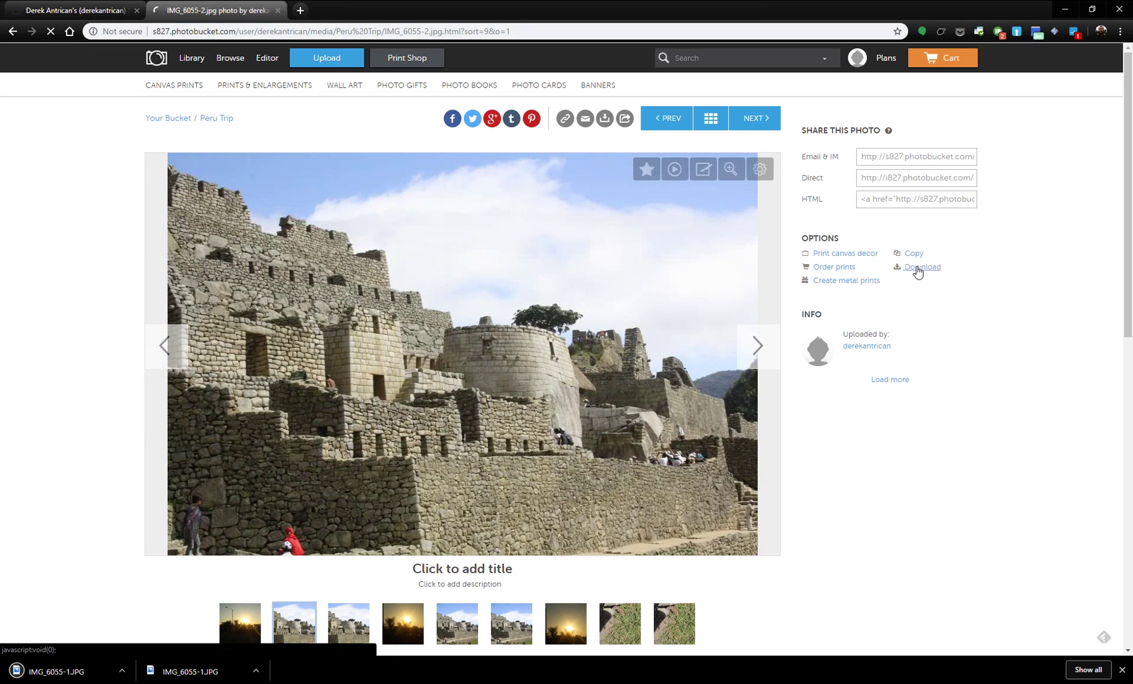
click(917, 269)
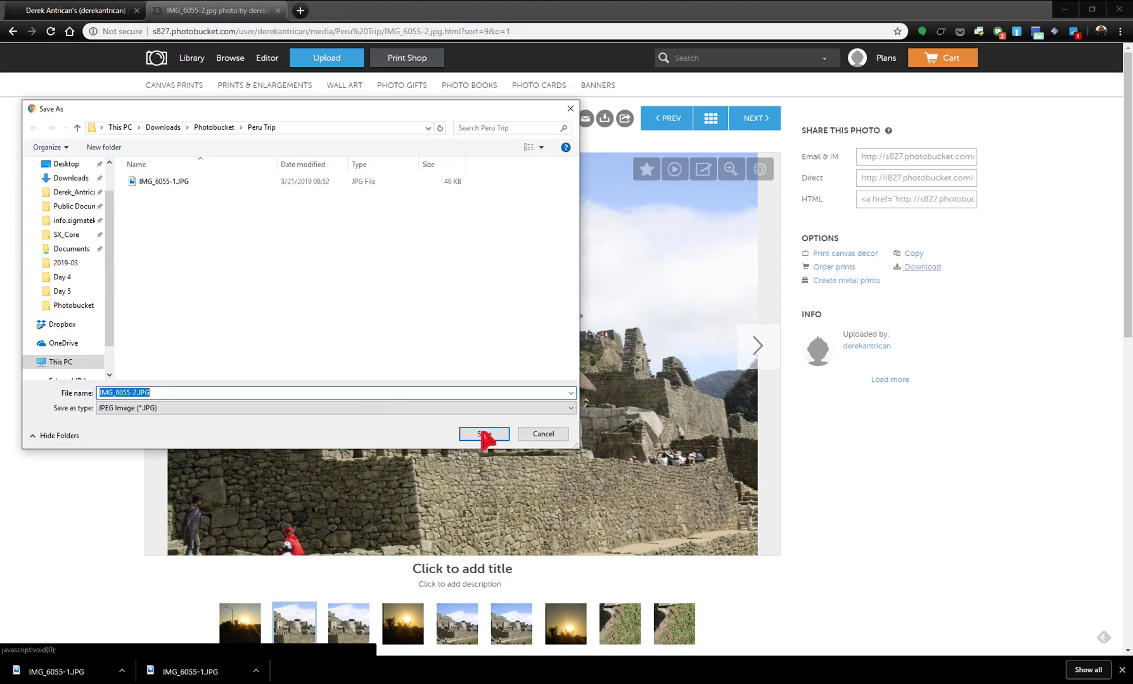
click(485, 435)
key(Right)
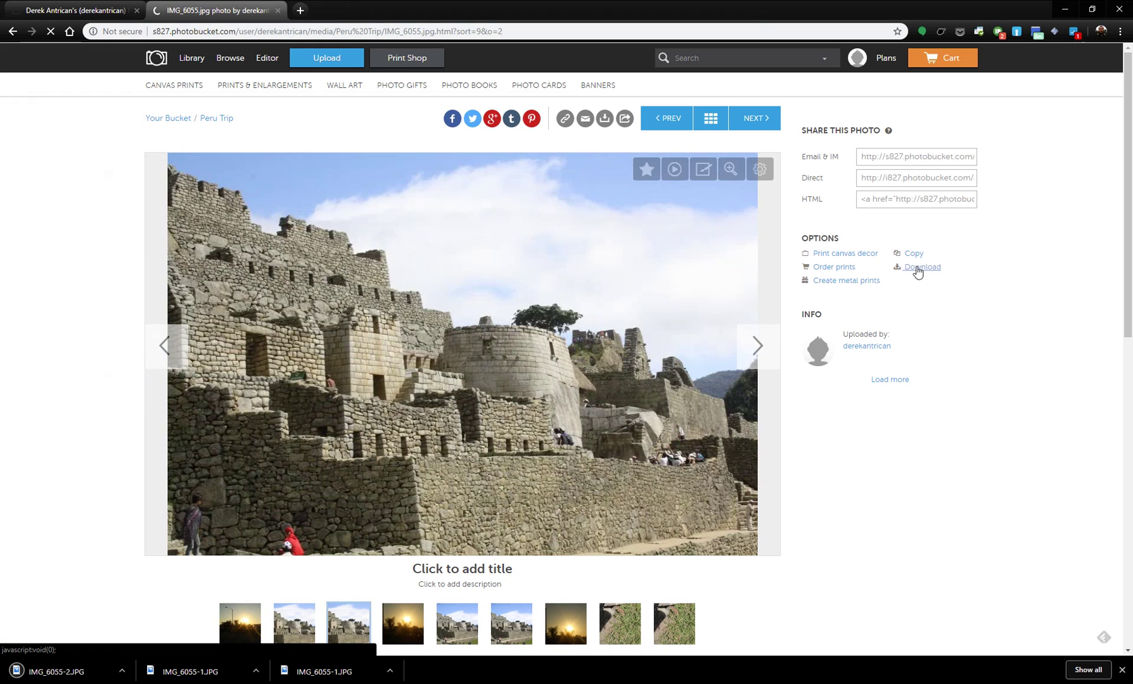
click(917, 268)
key(Return)
key(Right)
Save IMG_6056-1, IMG_6056-2 and IMG_6056 into the Peru Trip folder.
click(917, 269)
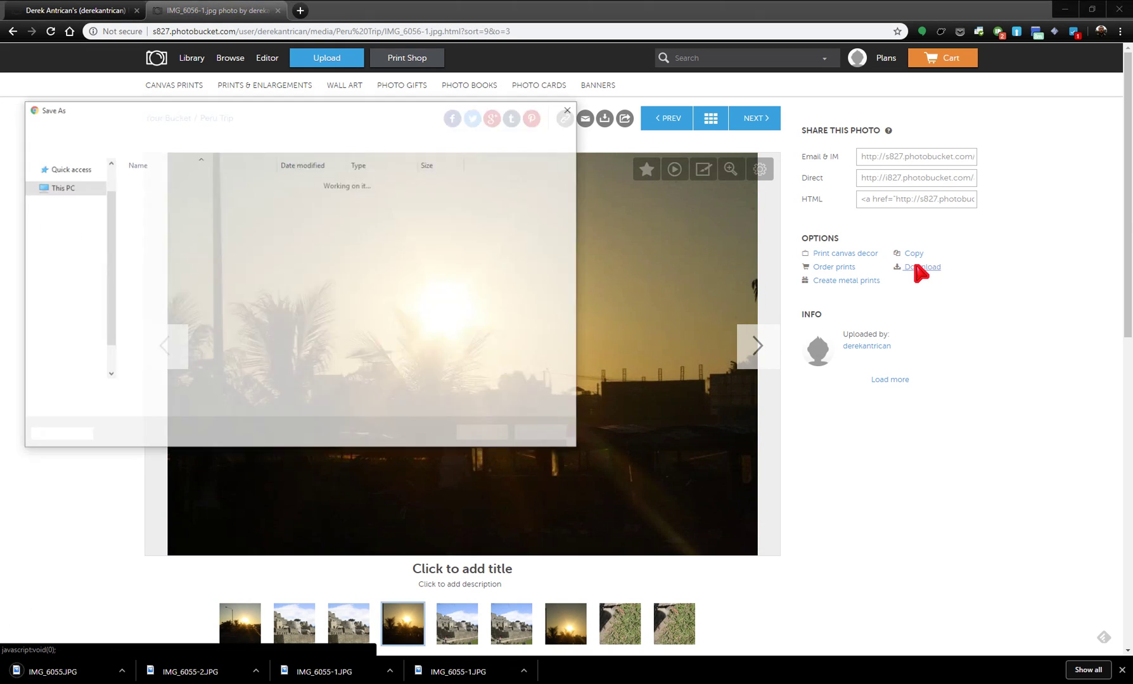
key(Return)
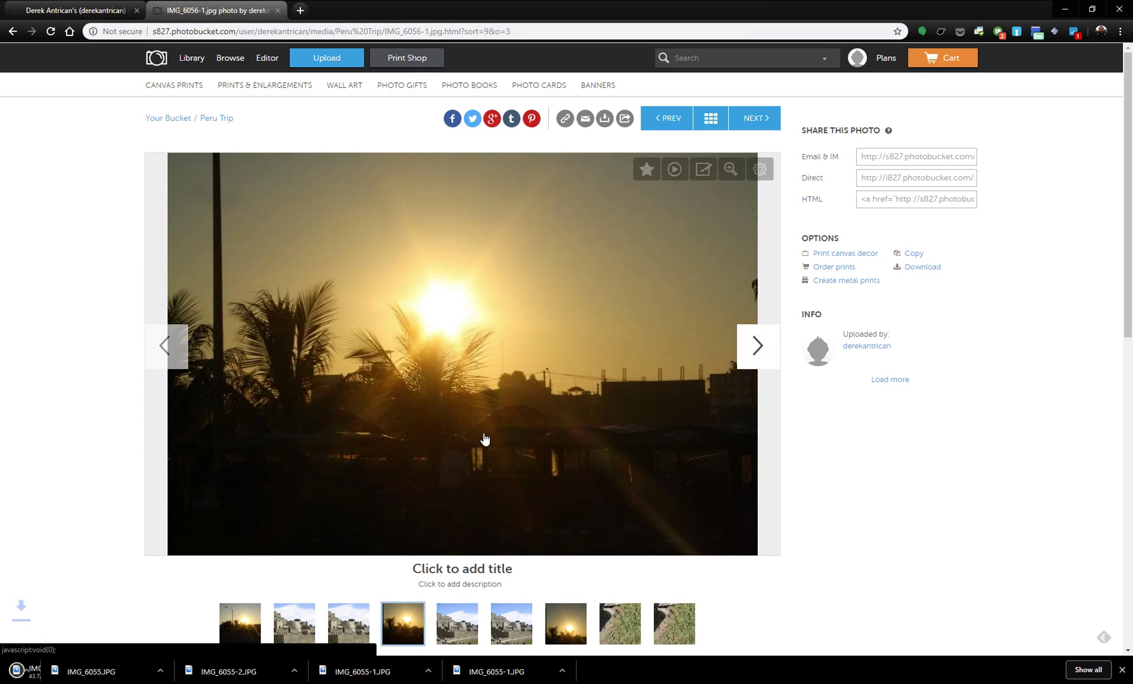
key(Right)
click(916, 266)
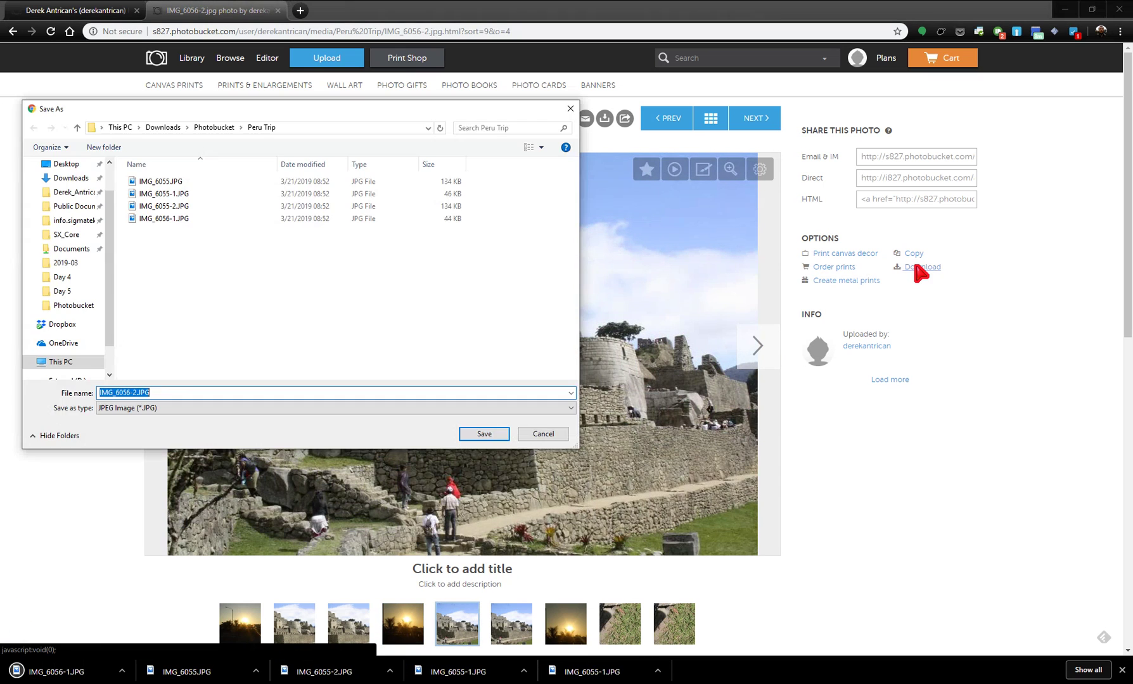
key(Return)
key(Right)
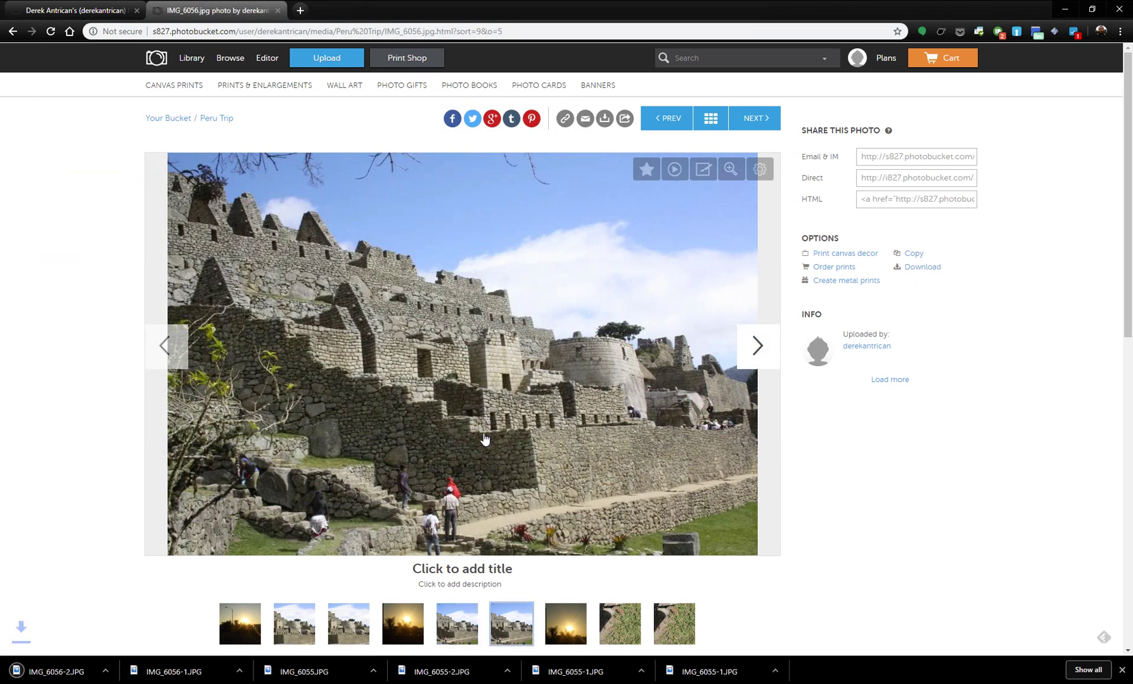
click(916, 267)
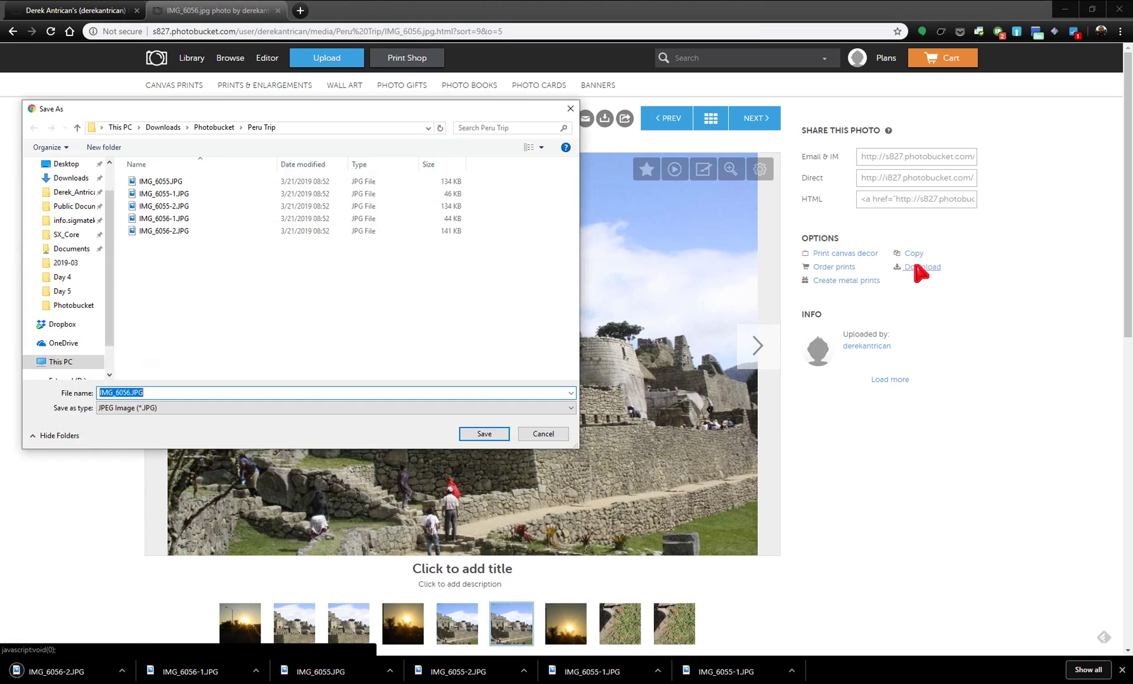
key(Return)
key(Right)
click(915, 266)
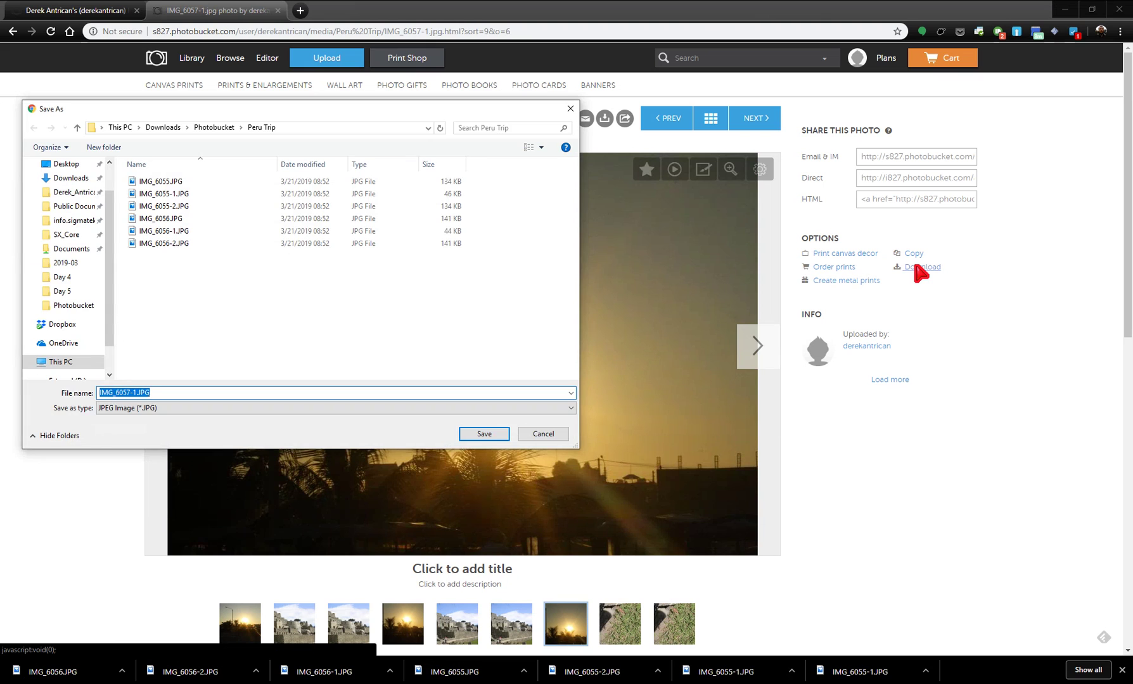
Save IMG_6057-1, IMG_6057-2 and IMG_6057 into the Peru Trip folder.
key(Return)
key(Right)
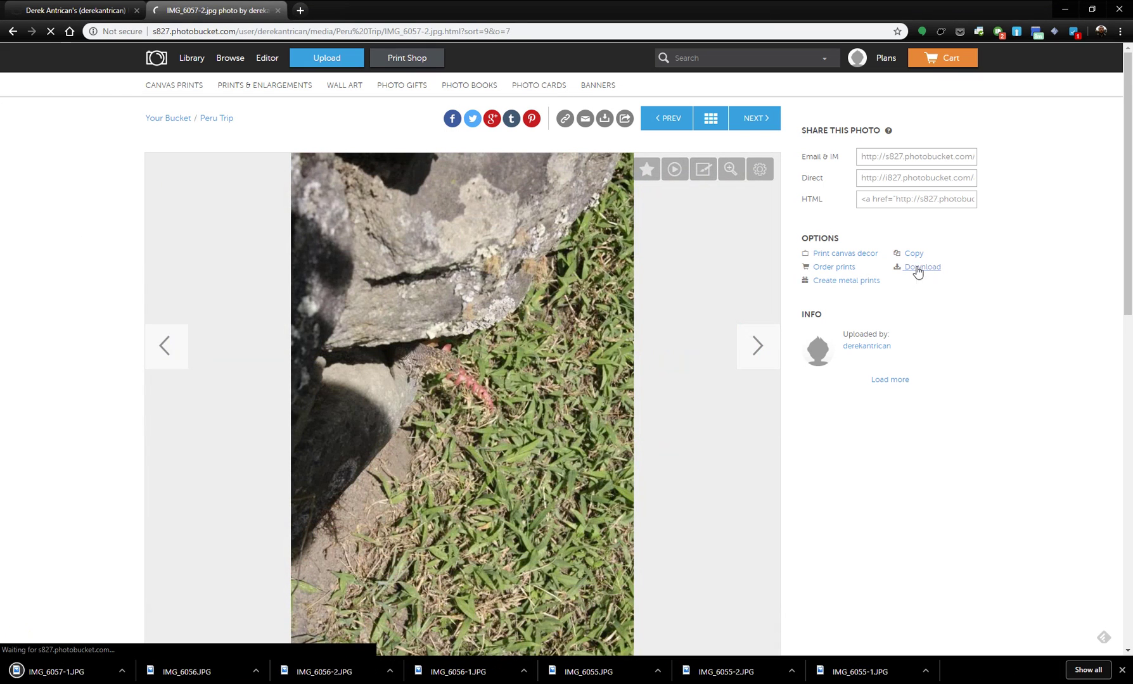
click(916, 269)
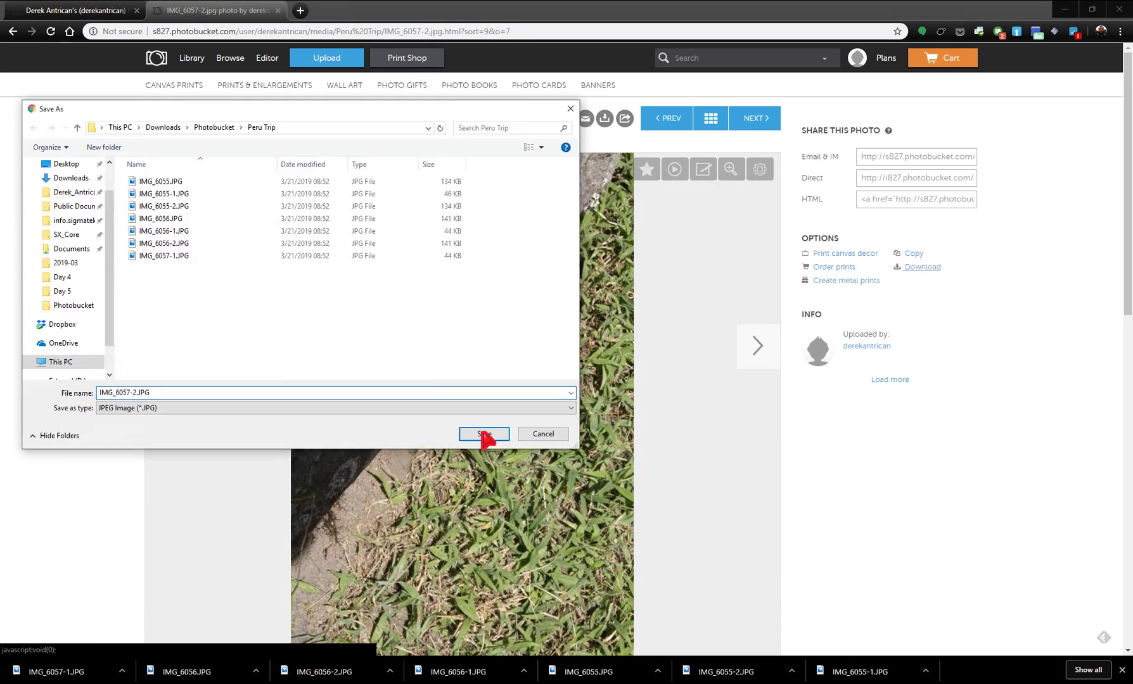
click(483, 434)
key(Right)
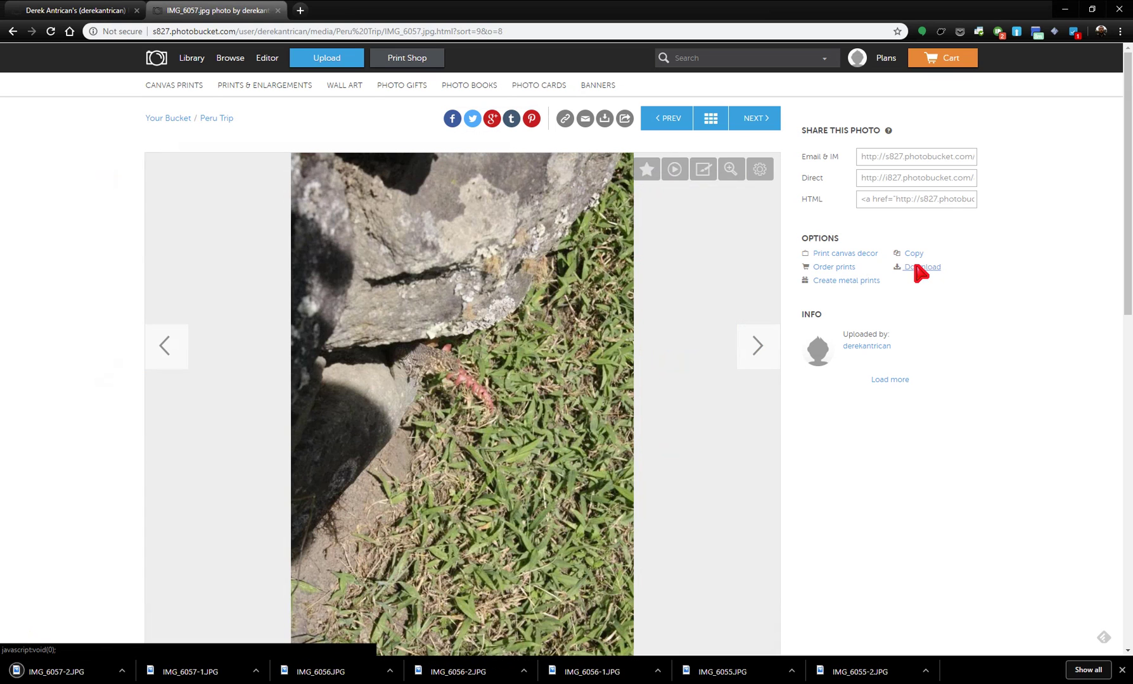
click(917, 267)
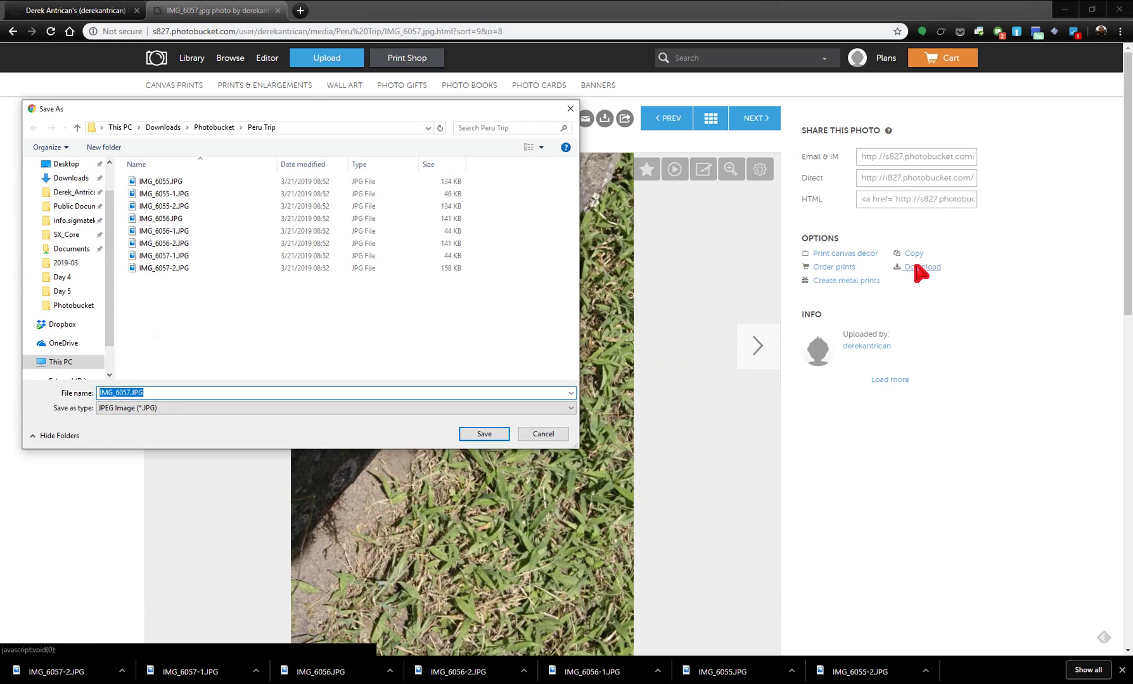
key(Return)
key(Right)
Save IMG_6058-1, IMG_6058-2 and IMG_6058, moving on to IMG_6059-1.
click(917, 269)
key(Return)
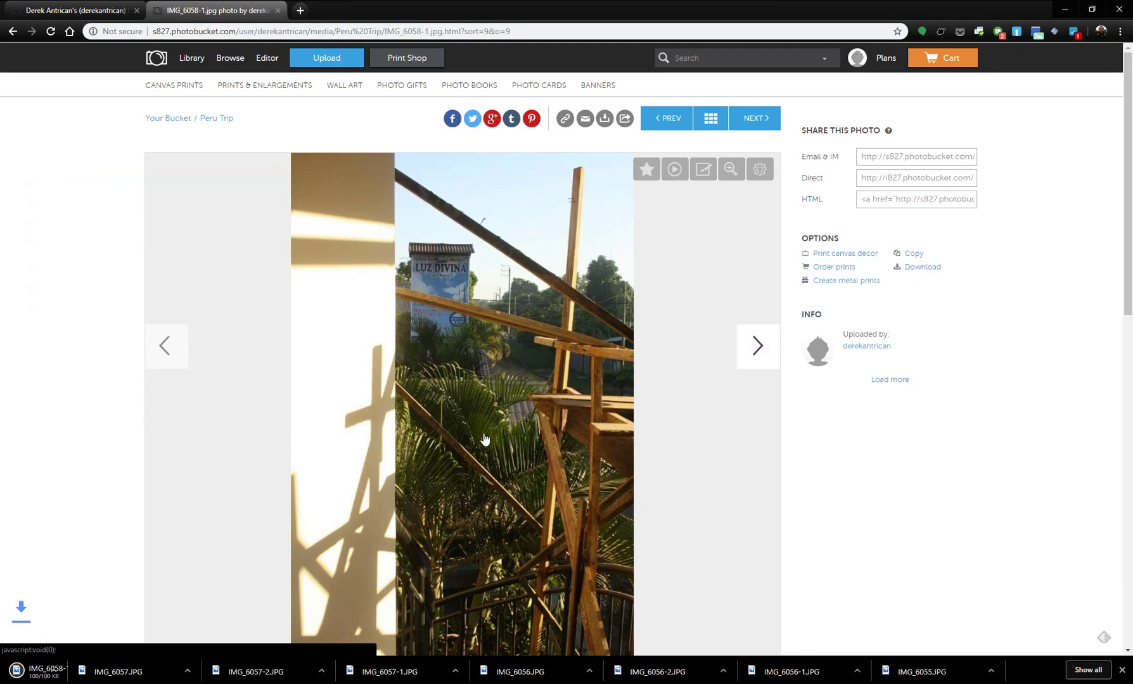
key(Right)
click(917, 269)
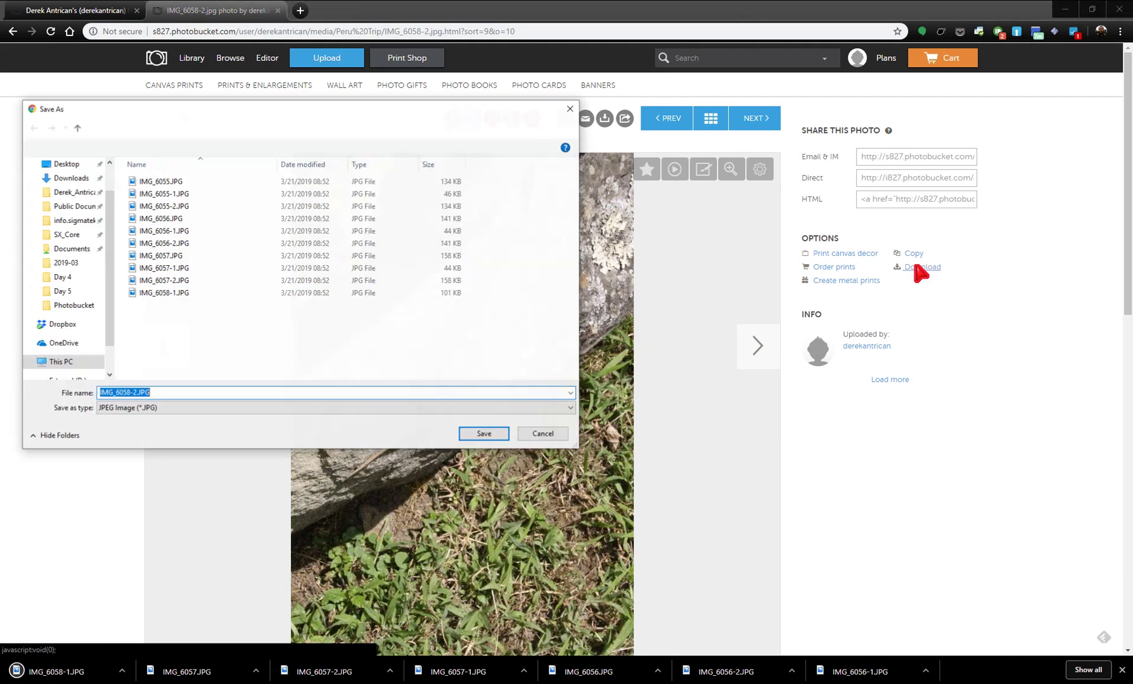
click(484, 434)
key(Right)
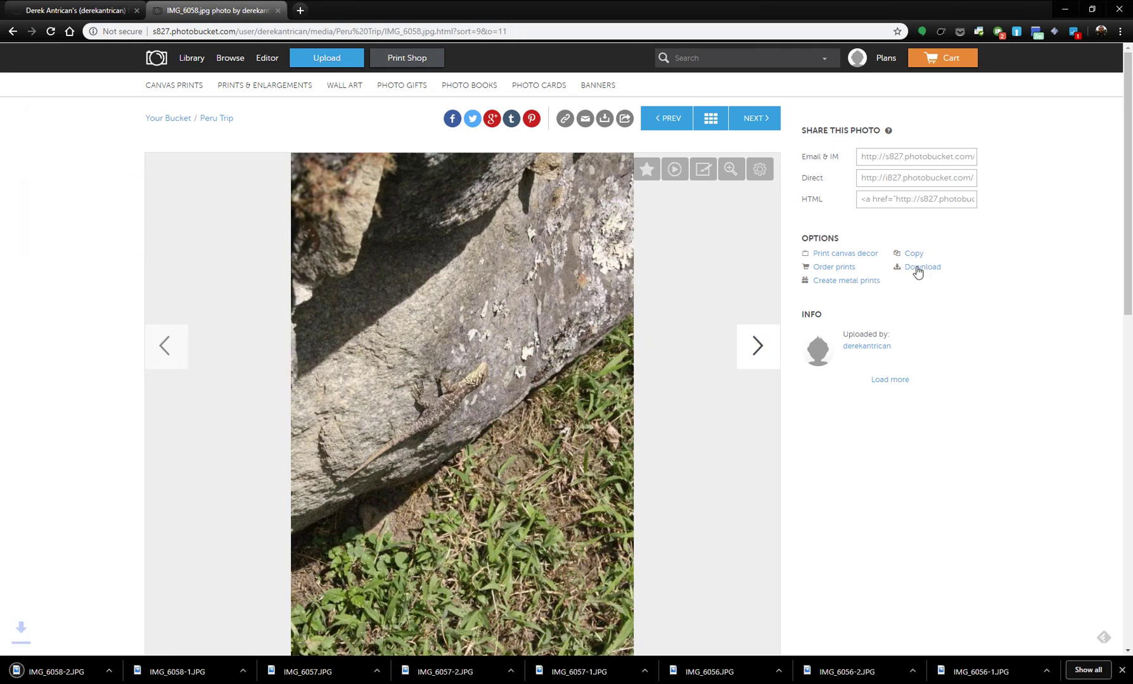
click(918, 269)
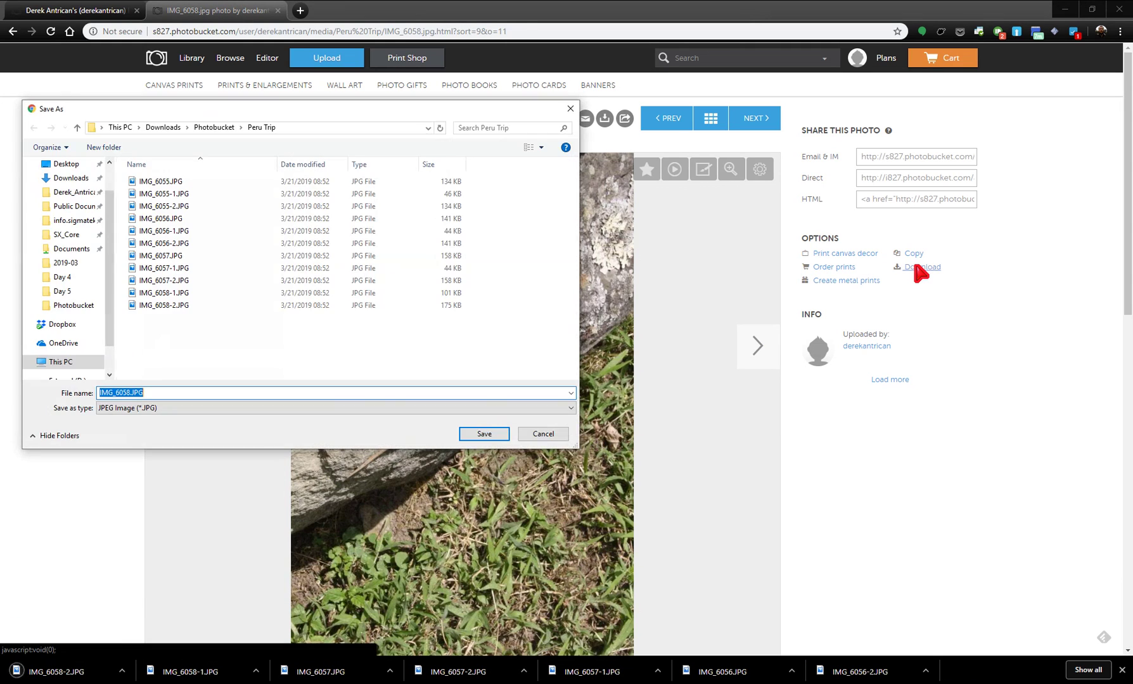
key(Return)
key(Right)
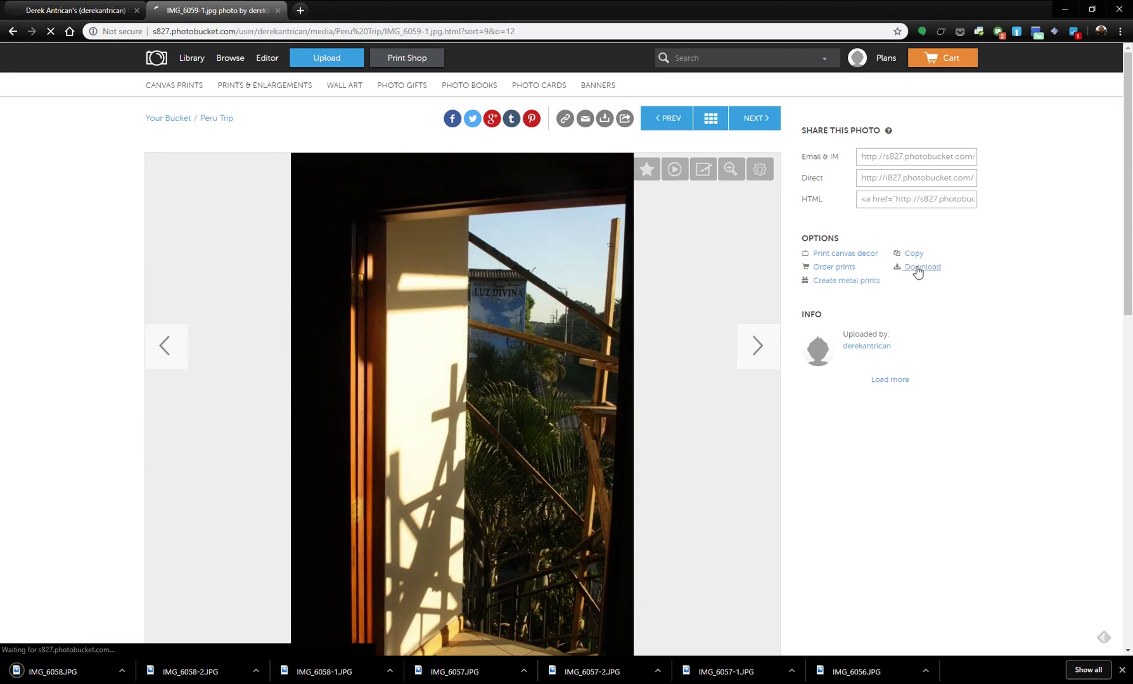
click(916, 266)
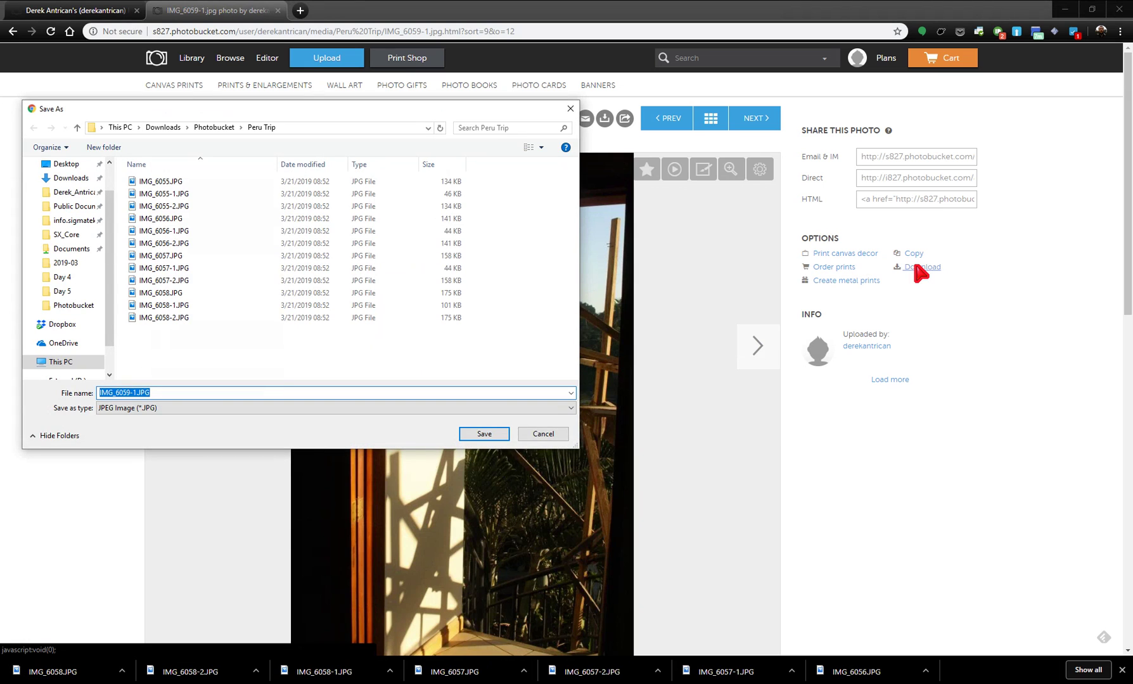